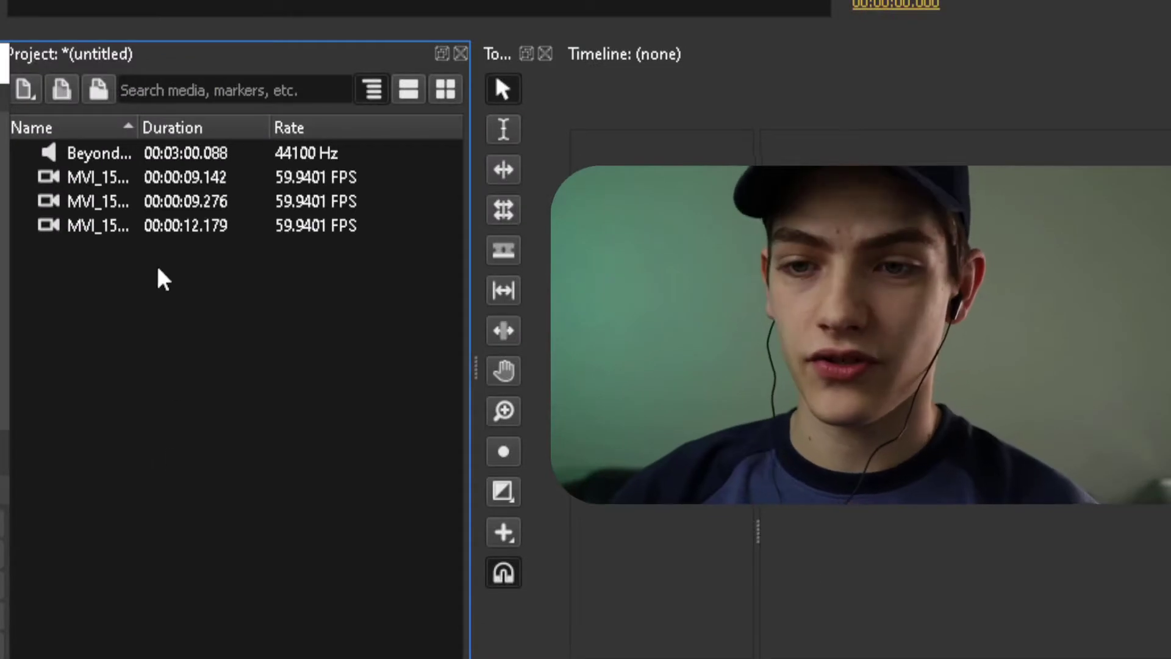
# Select the first MVI clip in the Project panel and scrub through its dandelion footage.
pyautogui.moveTo(110, 286); pyautogui.dragTo(85, 163)
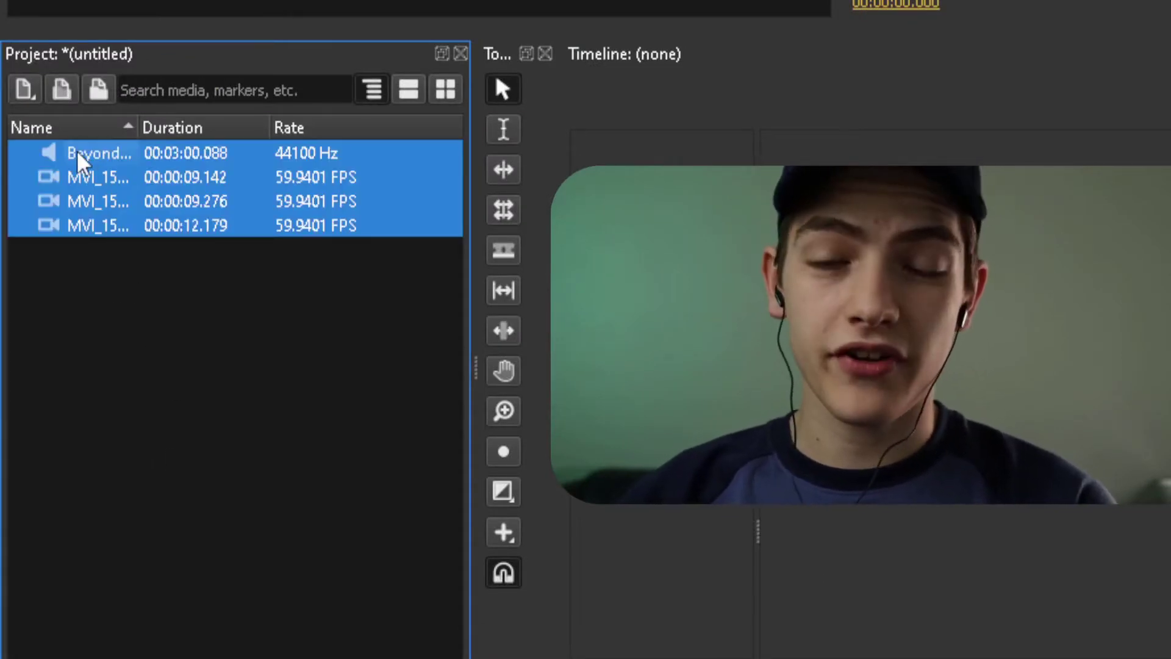
pyautogui.click(93, 293)
pyautogui.click(100, 183)
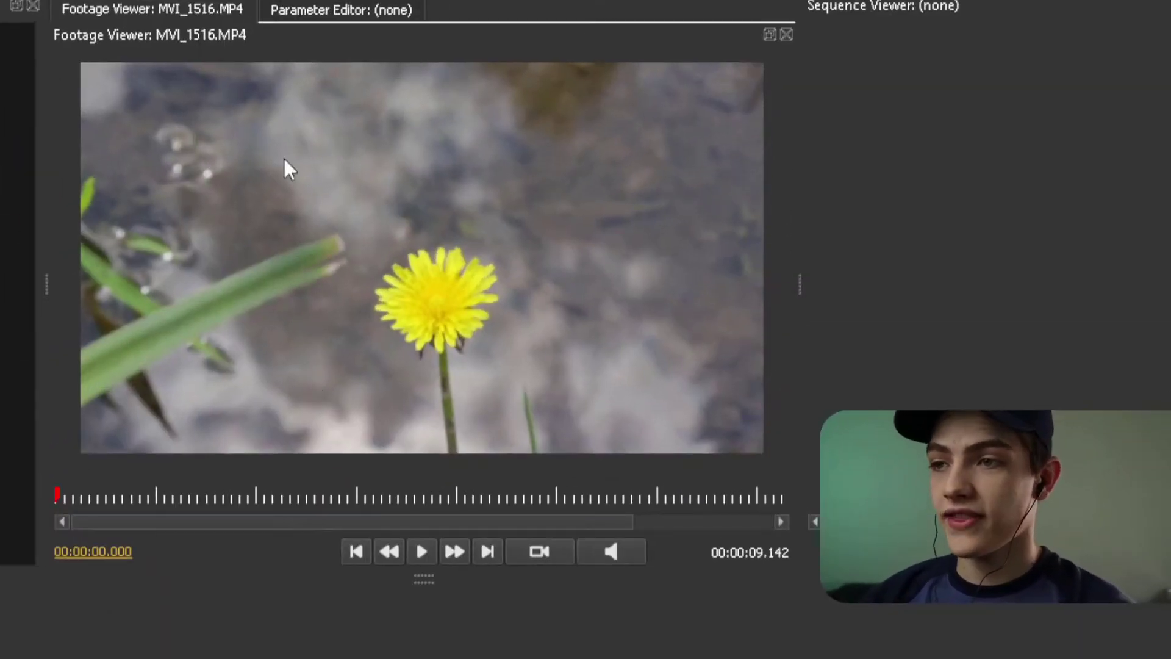
pyautogui.moveTo(118, 497)
pyautogui.mouseDown()
pyautogui.moveTo(84, 491)
pyautogui.moveTo(162, 489)
pyautogui.moveTo(115, 497)
pyautogui.mouseUp()
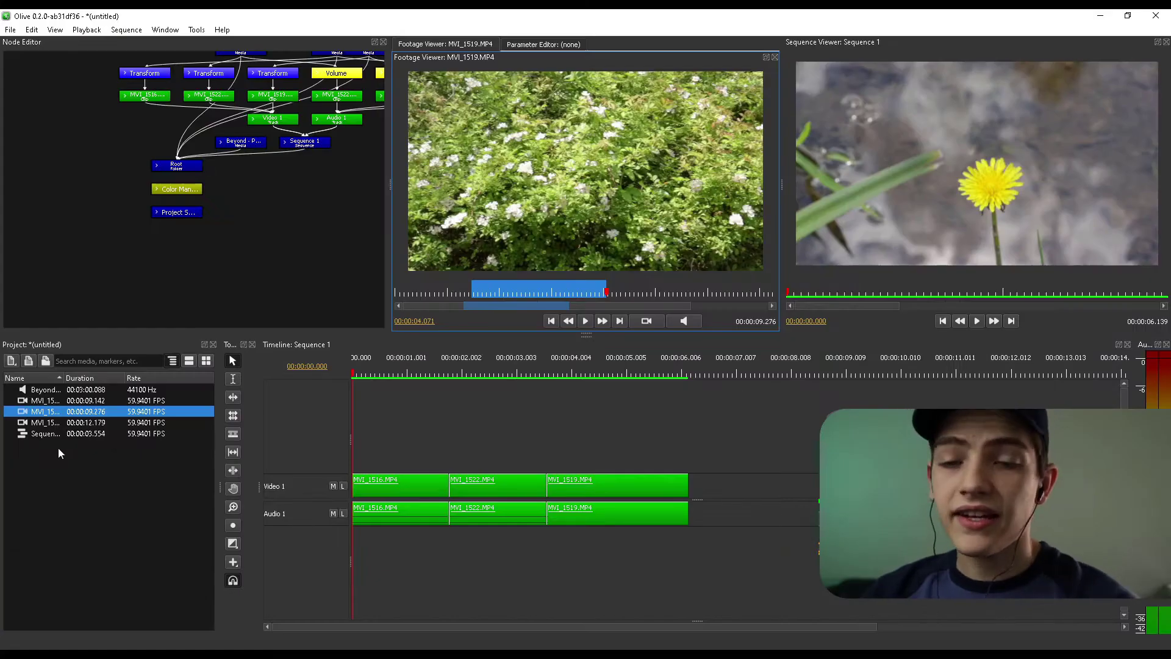
# Put the Beyond music file on Audio 2 and play the sequence briefly.
pyautogui.click(54, 393)
pyautogui.moveTo(54, 394); pyautogui.dragTo(354, 538)
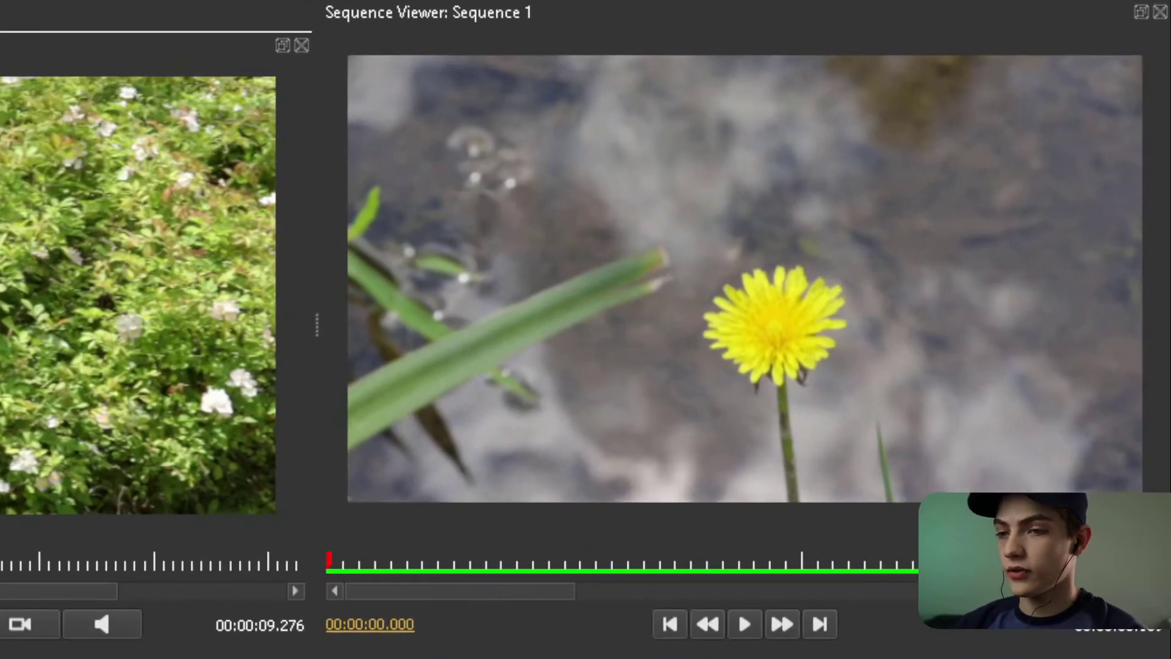
pyautogui.press('space')
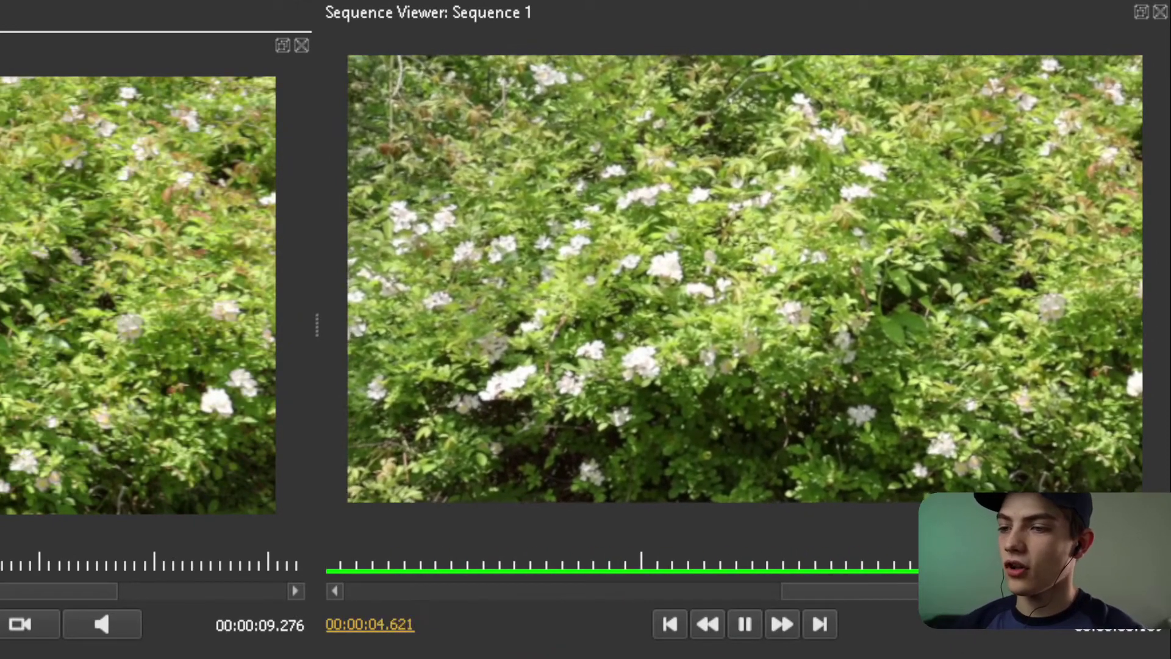
pyautogui.press('space')
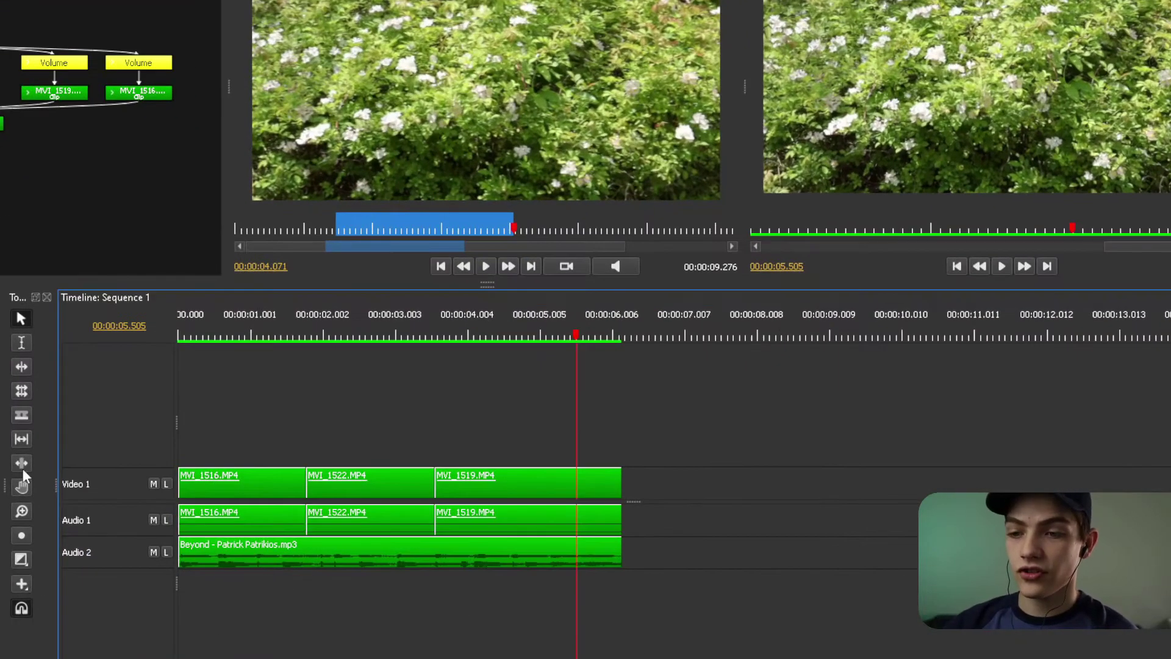
# Add a Cross Dissolve centred on the MVI_1516/MVI_1522 cut on Video 1.
pyautogui.click(23, 560)
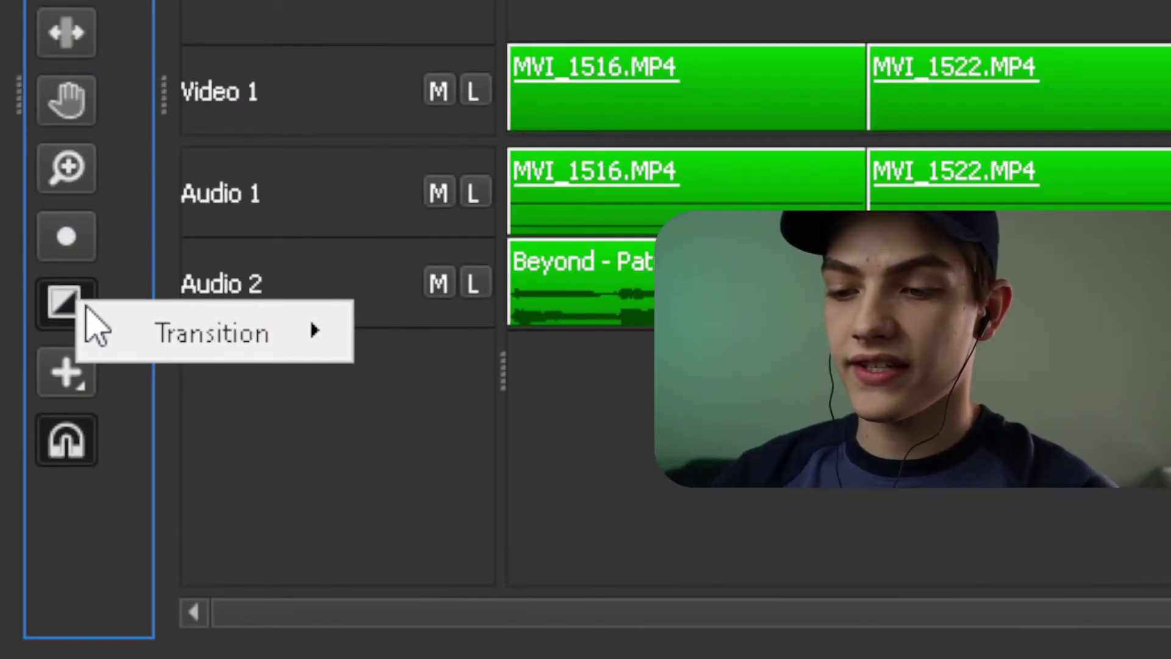
pyautogui.moveTo(116, 320)
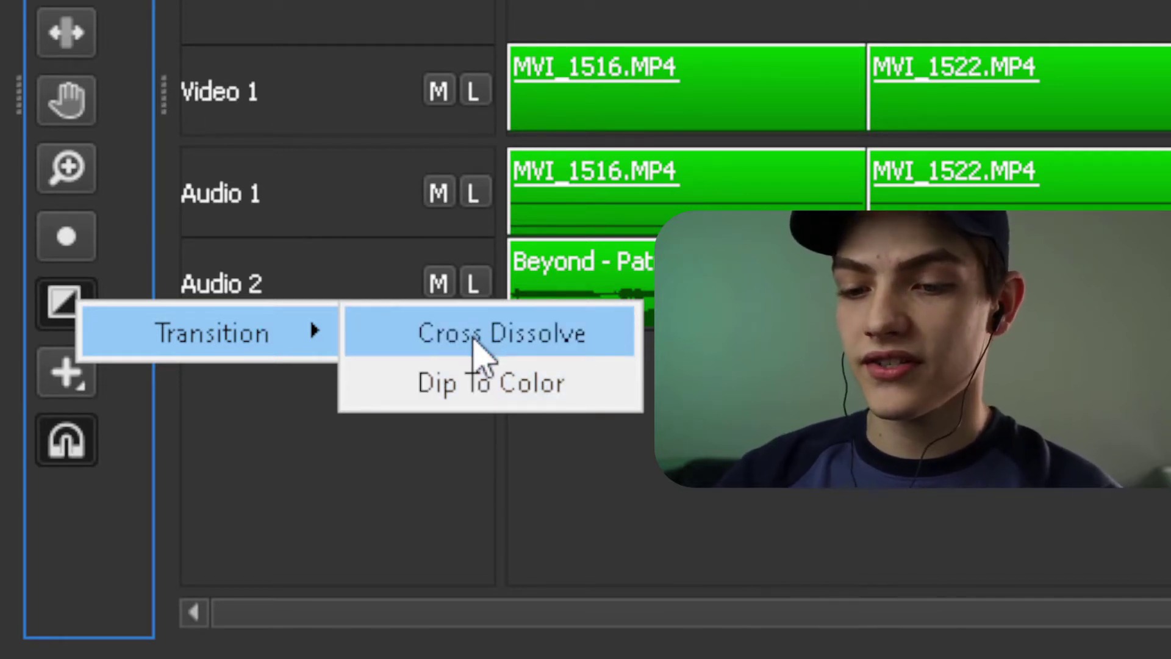
pyautogui.click(479, 349)
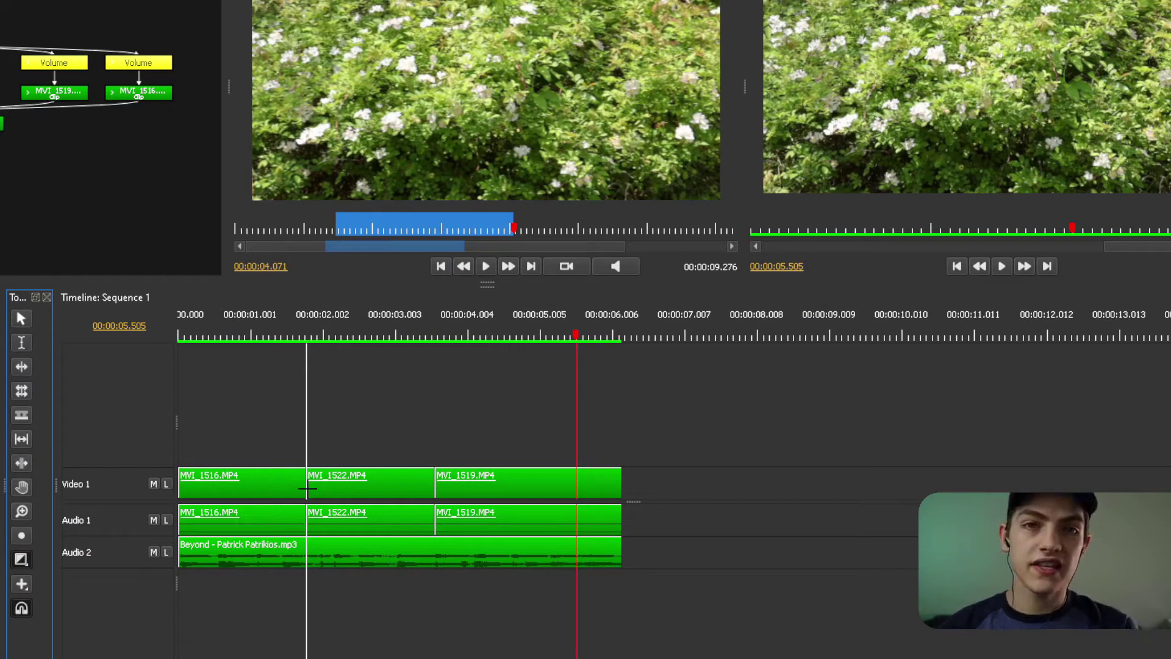
pyautogui.click(307, 488)
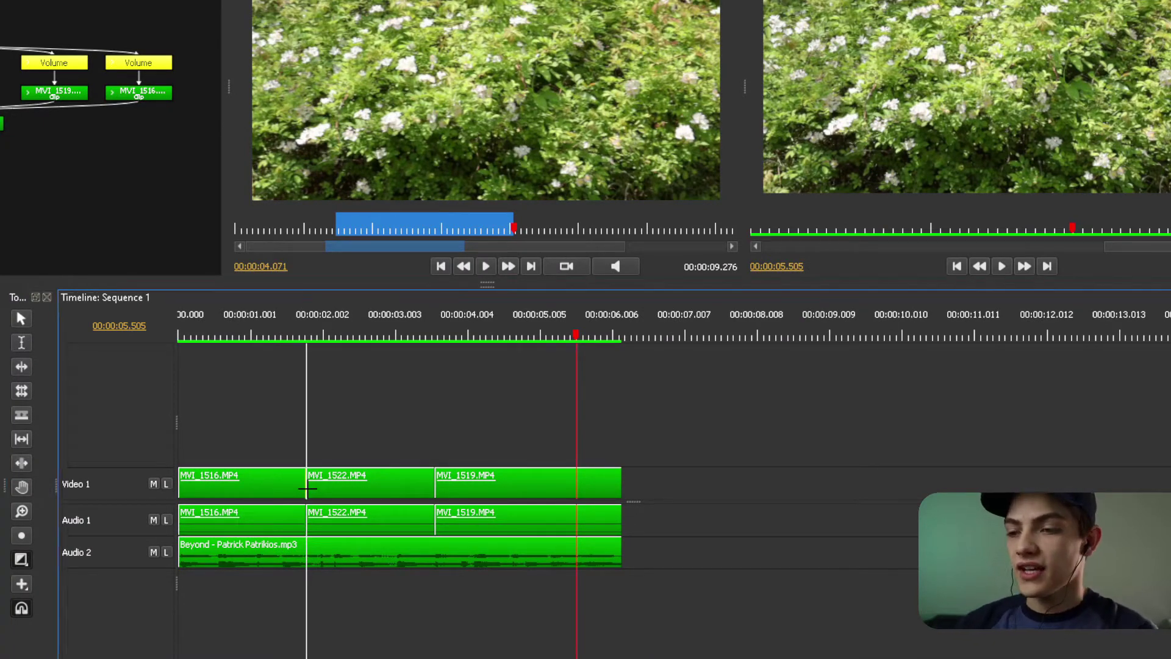
pyautogui.moveTo(307, 488); pyautogui.dragTo(323, 488)
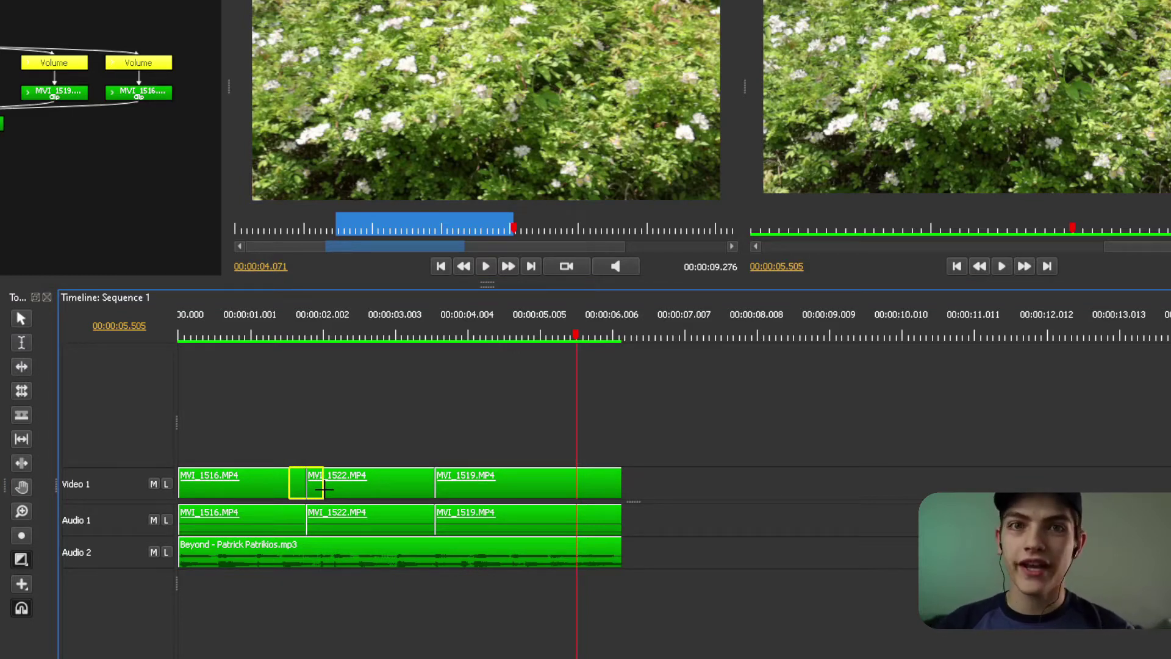
pyautogui.moveTo(323, 488); pyautogui.dragTo(336, 490)
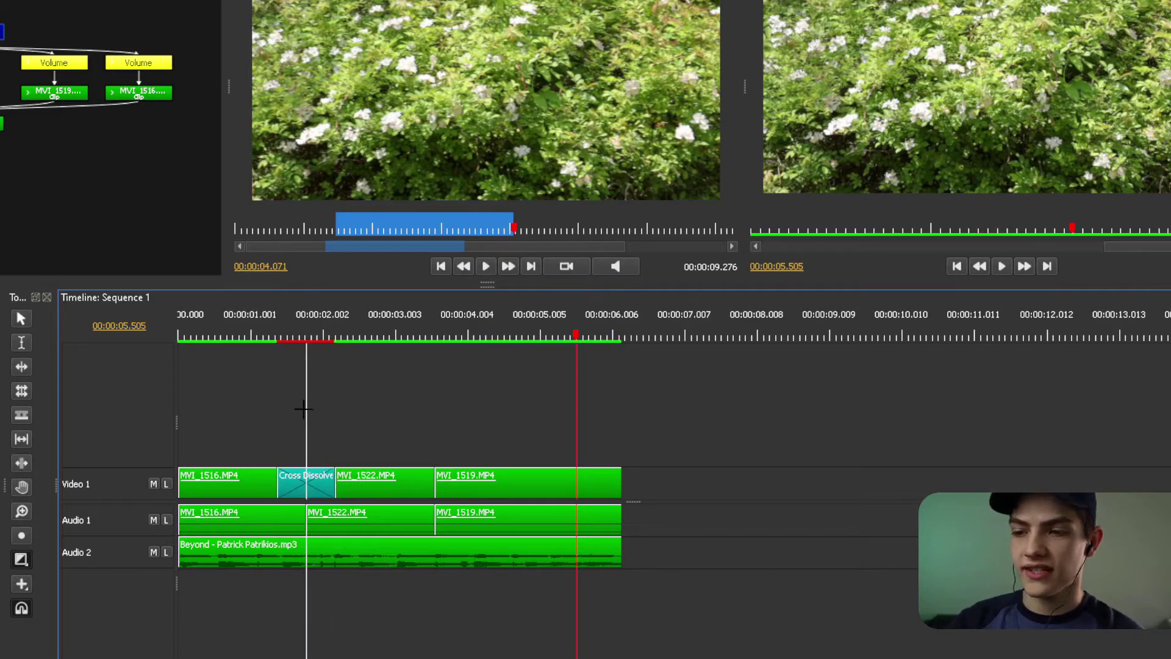
# With the Pointer tool, play Sequence 1 from the start, then scrub around 3 seconds.
pyautogui.press('v')
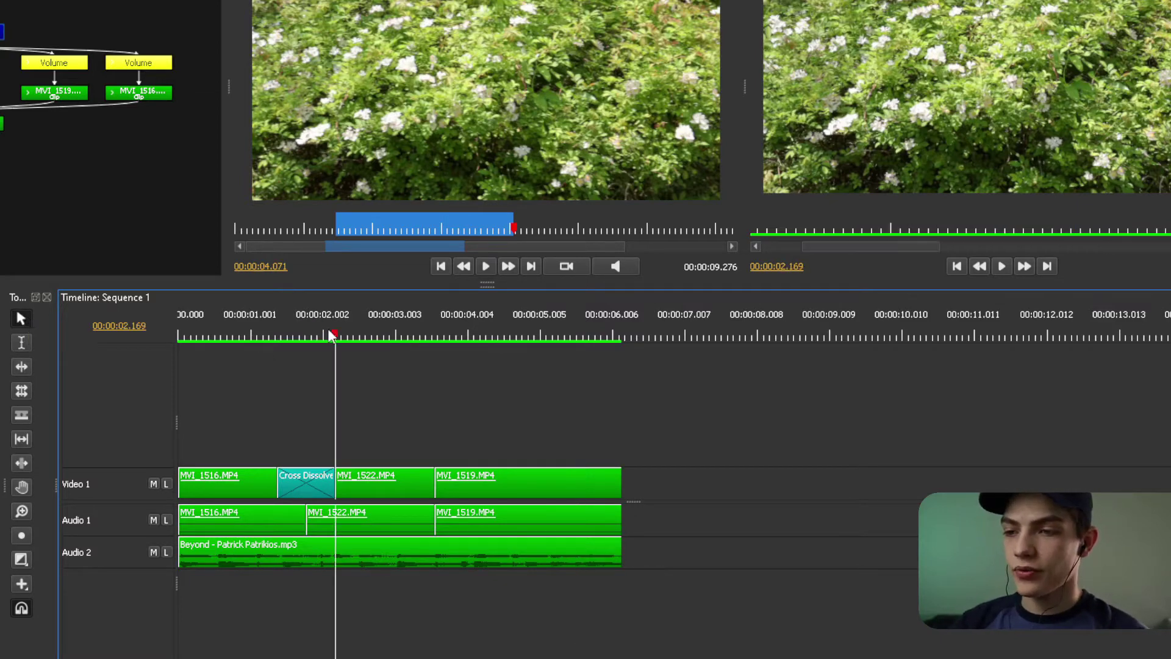
pyautogui.press('Home')
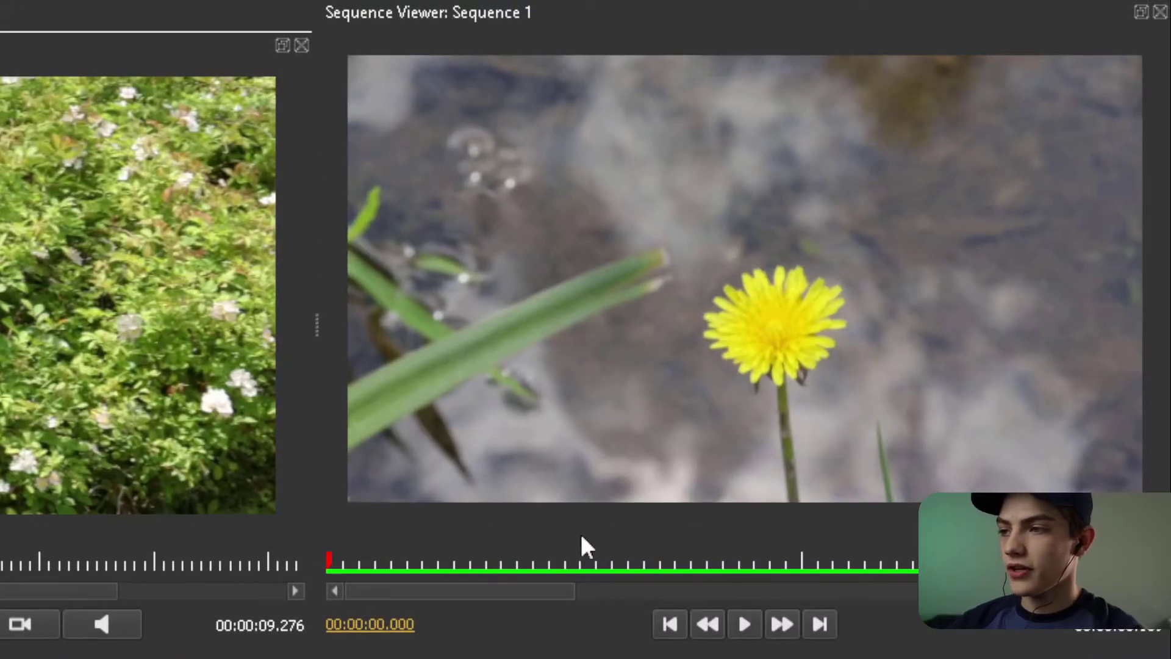
pyautogui.press('space')
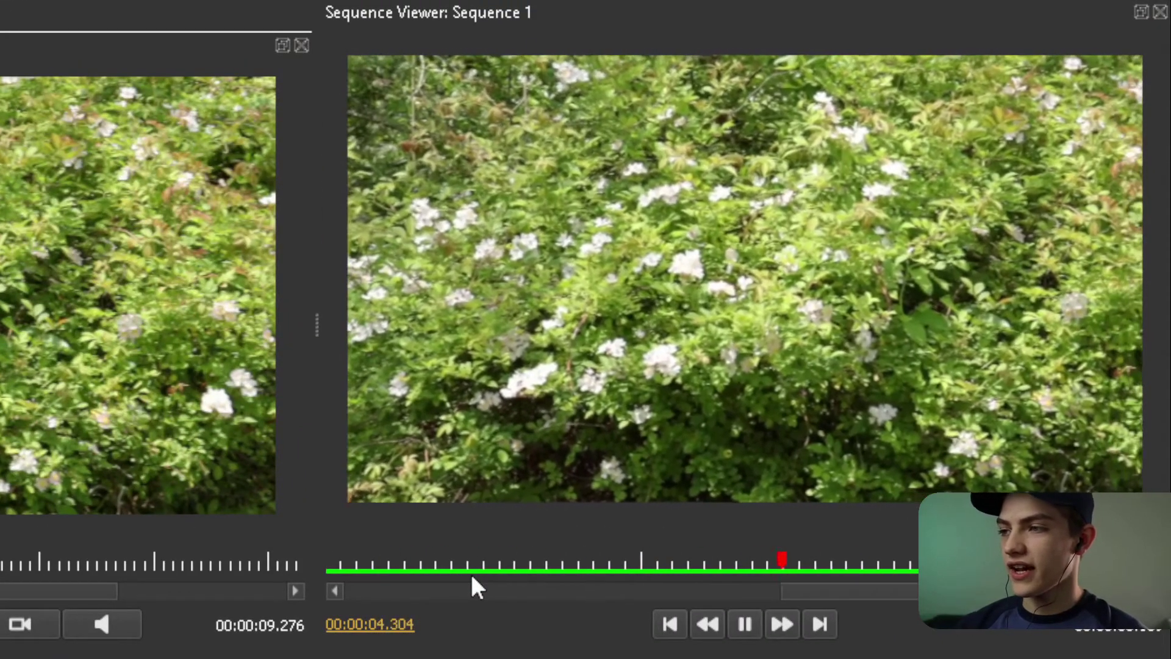
pyautogui.press('space')
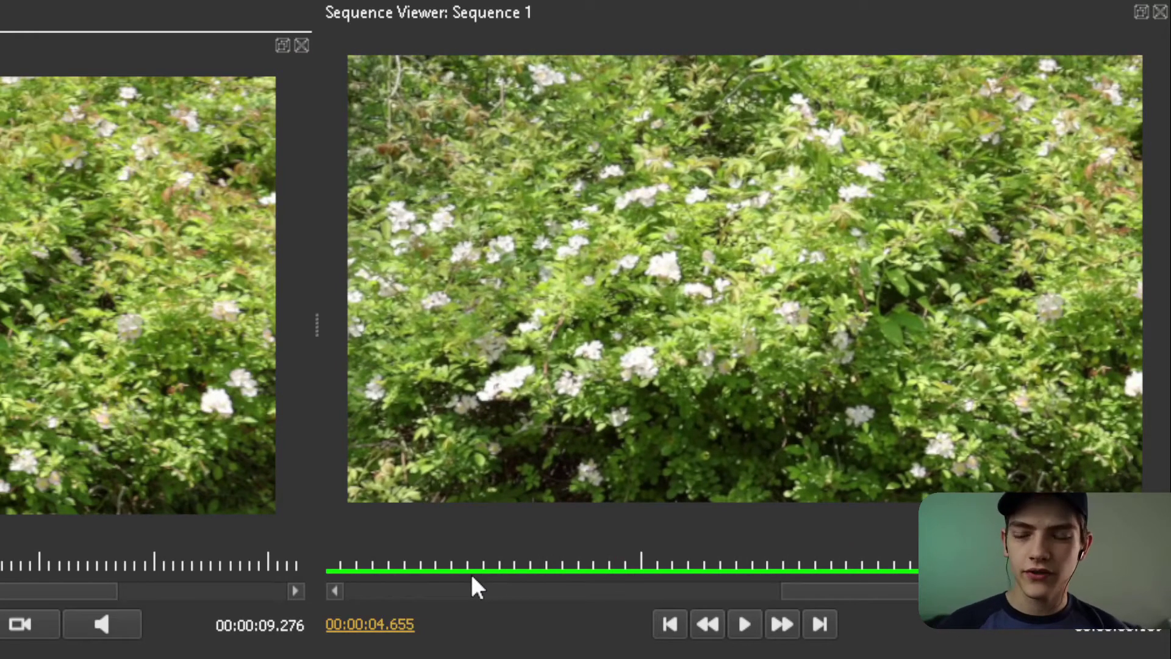
pyautogui.click(410, 560)
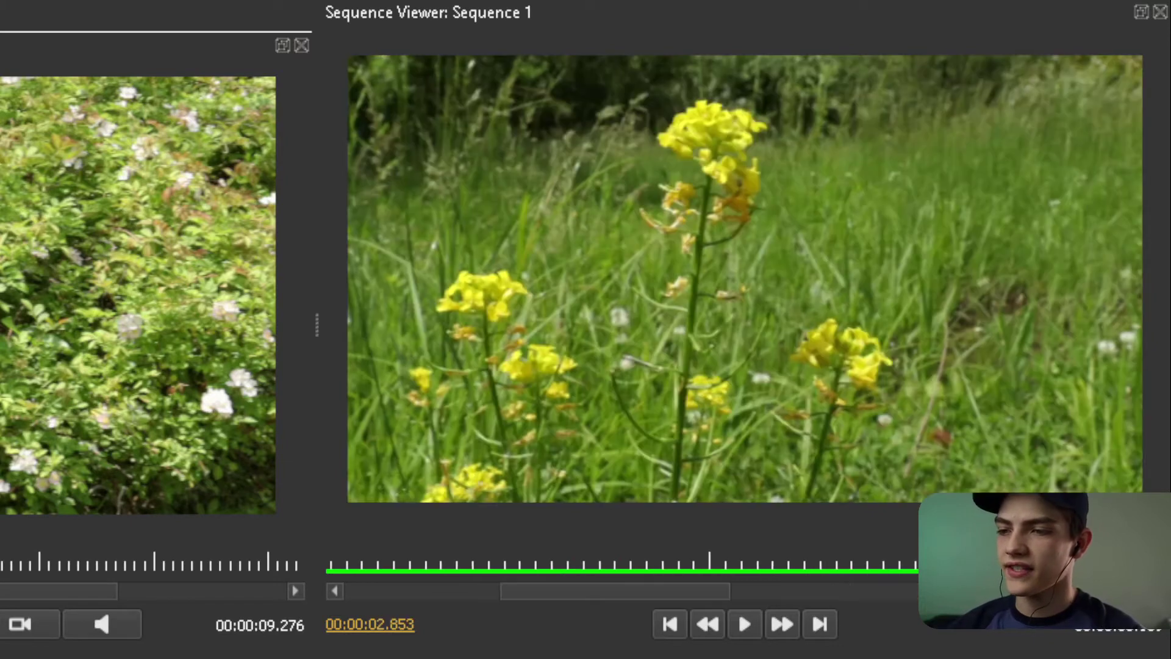
pyautogui.moveTo(410, 560); pyautogui.dragTo(449, 560)
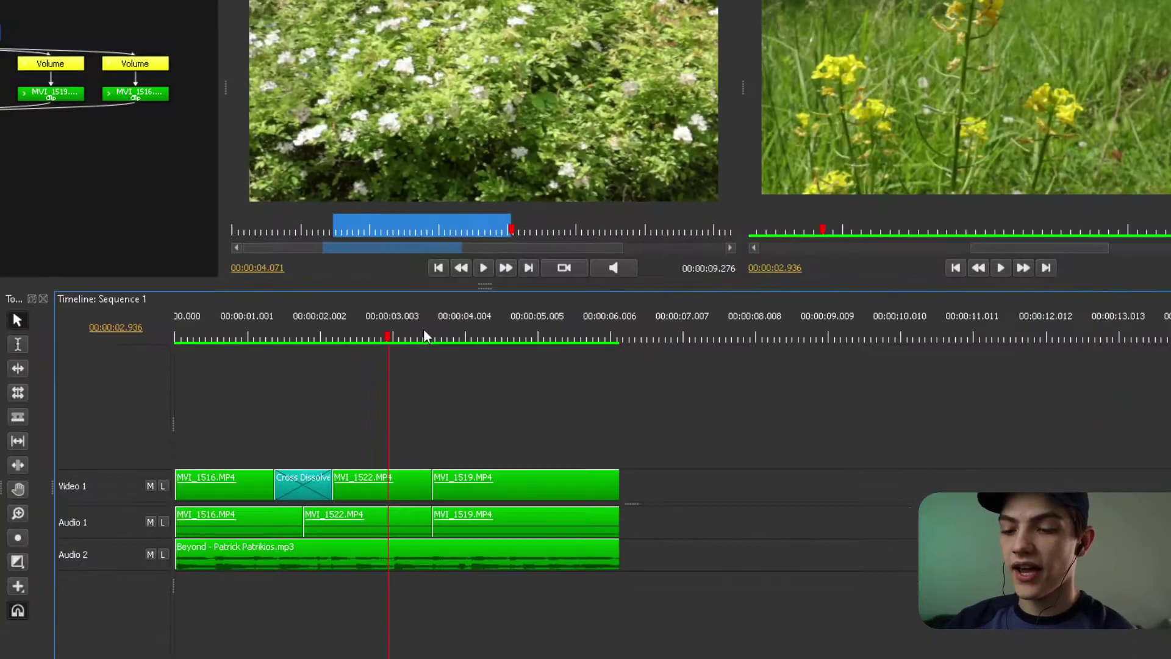
# Place a Dip To Color transition between MVI_1522 and MVI_1519.
pyautogui.click(22, 584)
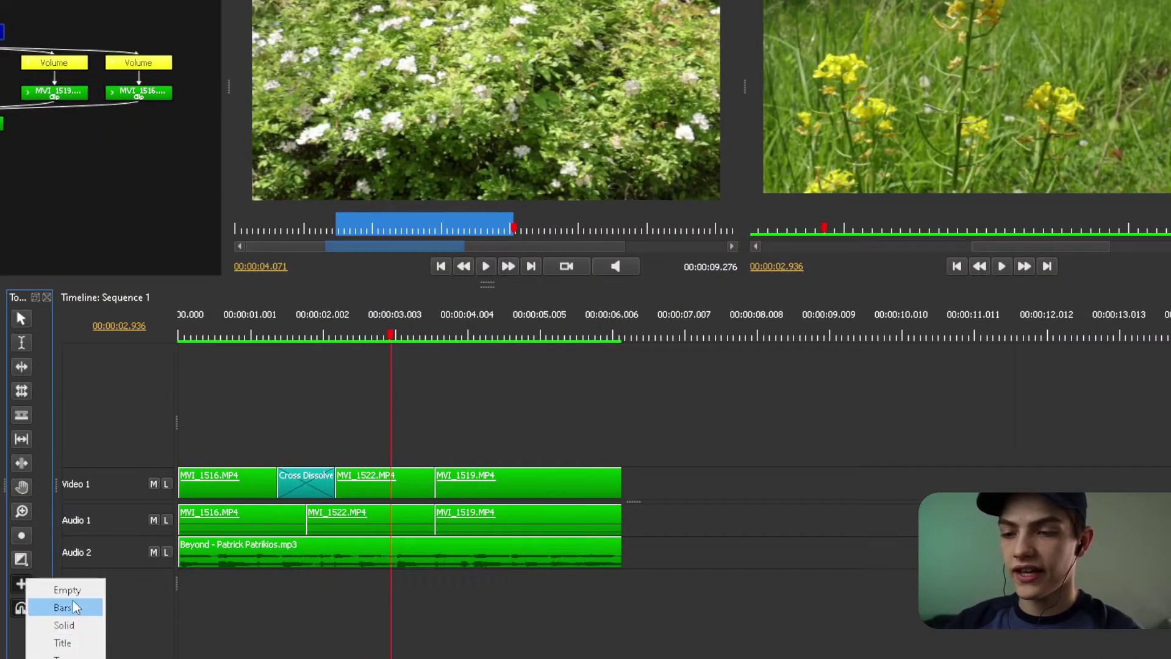
pyautogui.click(21, 560)
pyautogui.moveTo(76, 573)
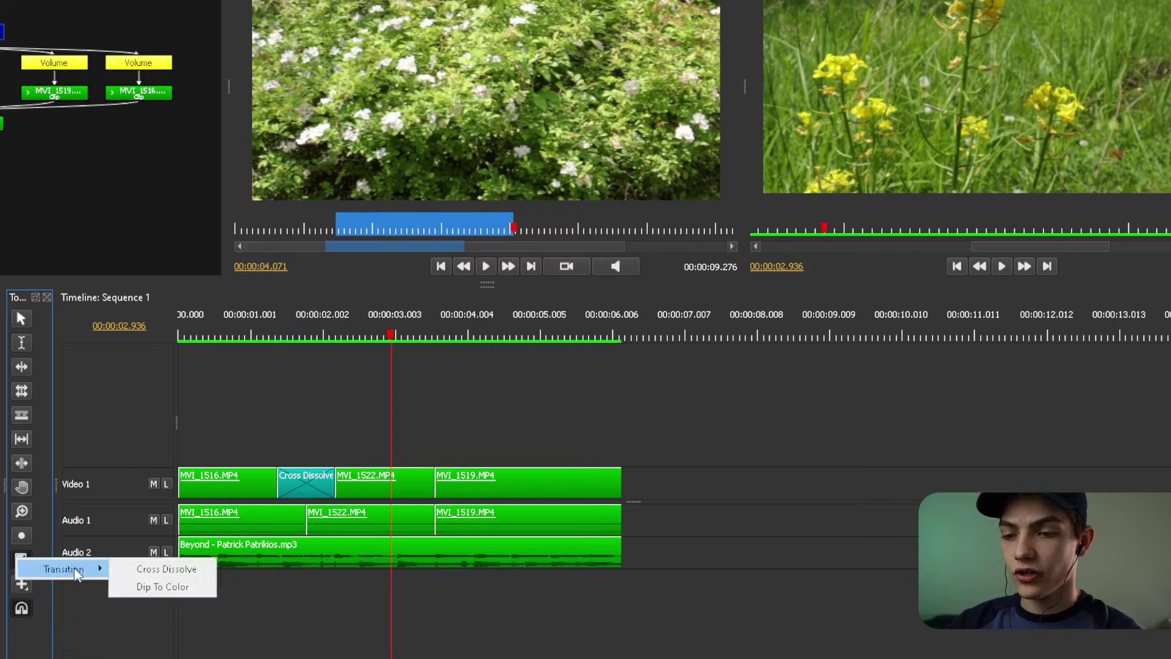
pyautogui.click(150, 588)
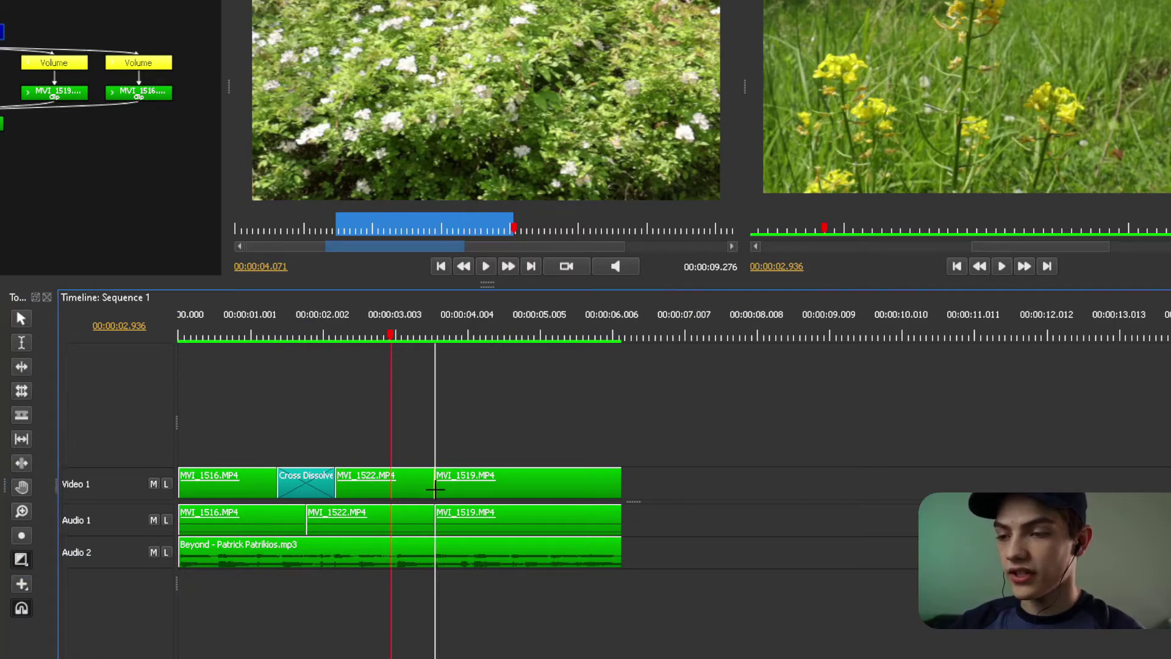
pyautogui.click(444, 489)
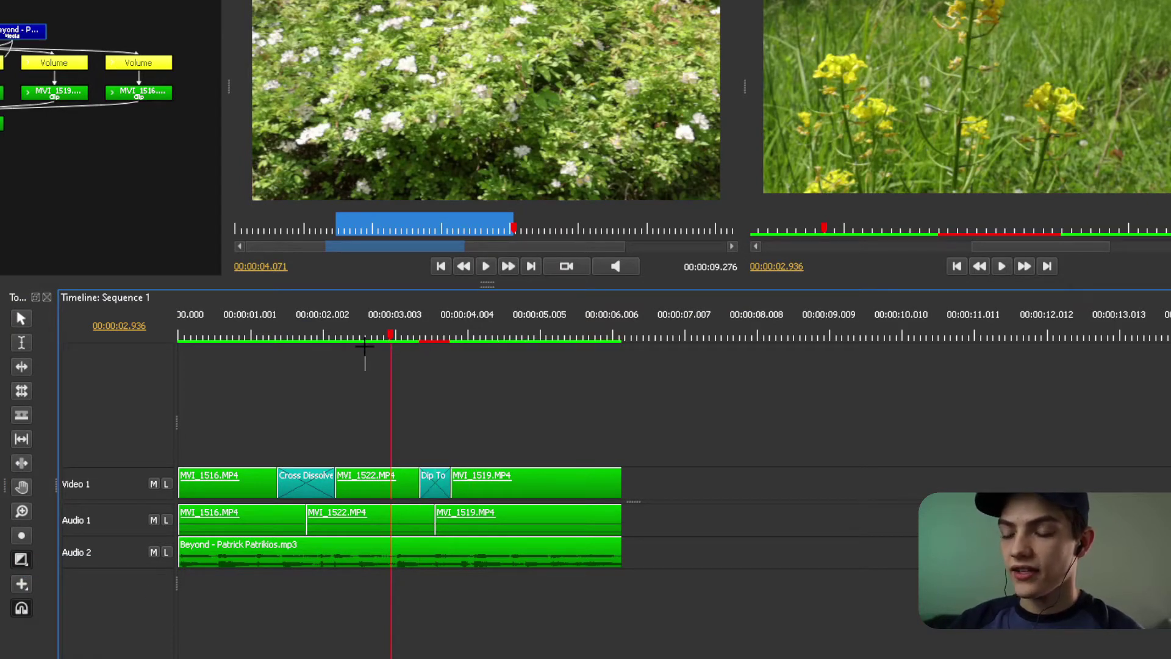
# Preview the dip from the playhead, then step back a few frames into it.
pyautogui.press('Escape')
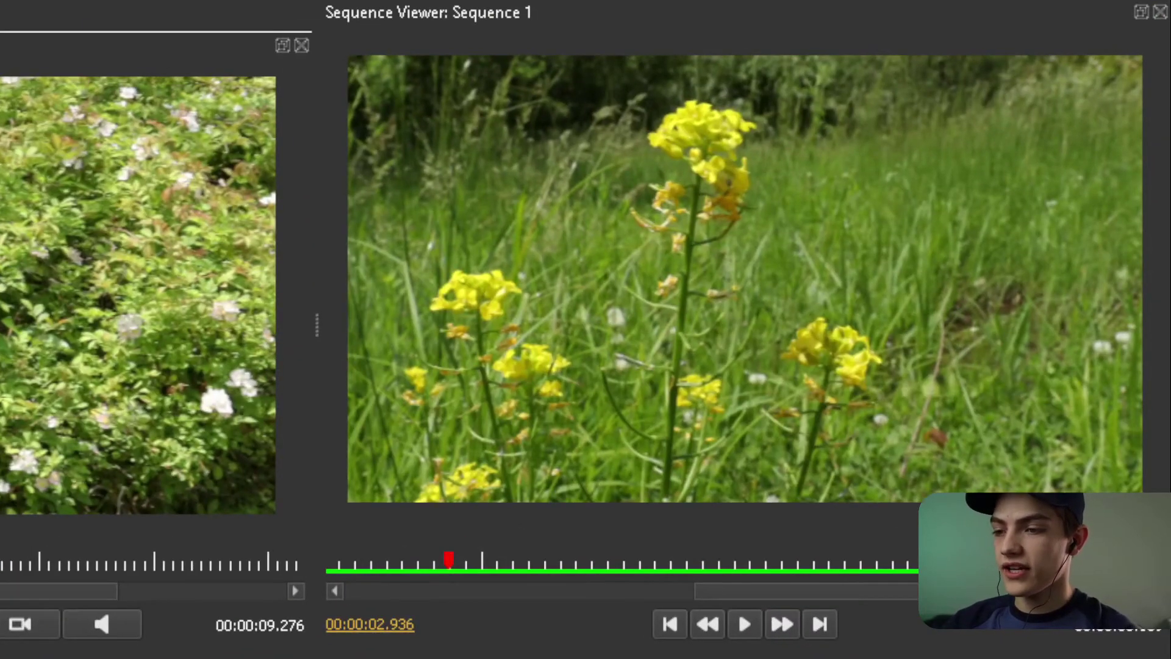
pyautogui.press('space')
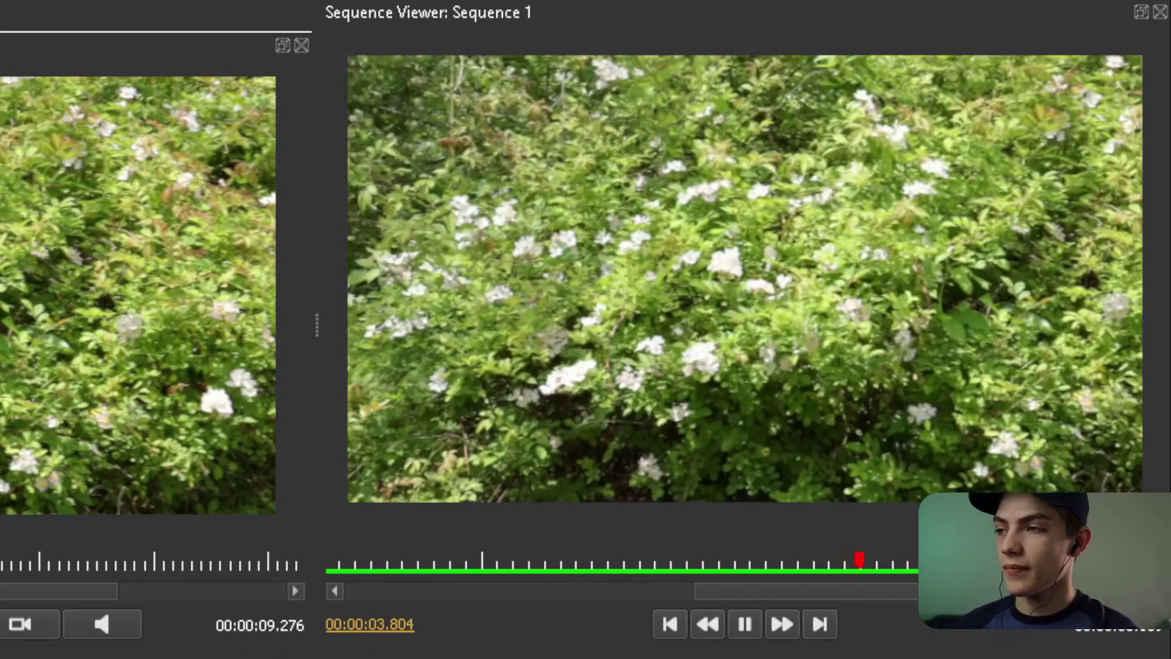
pyautogui.press('space')
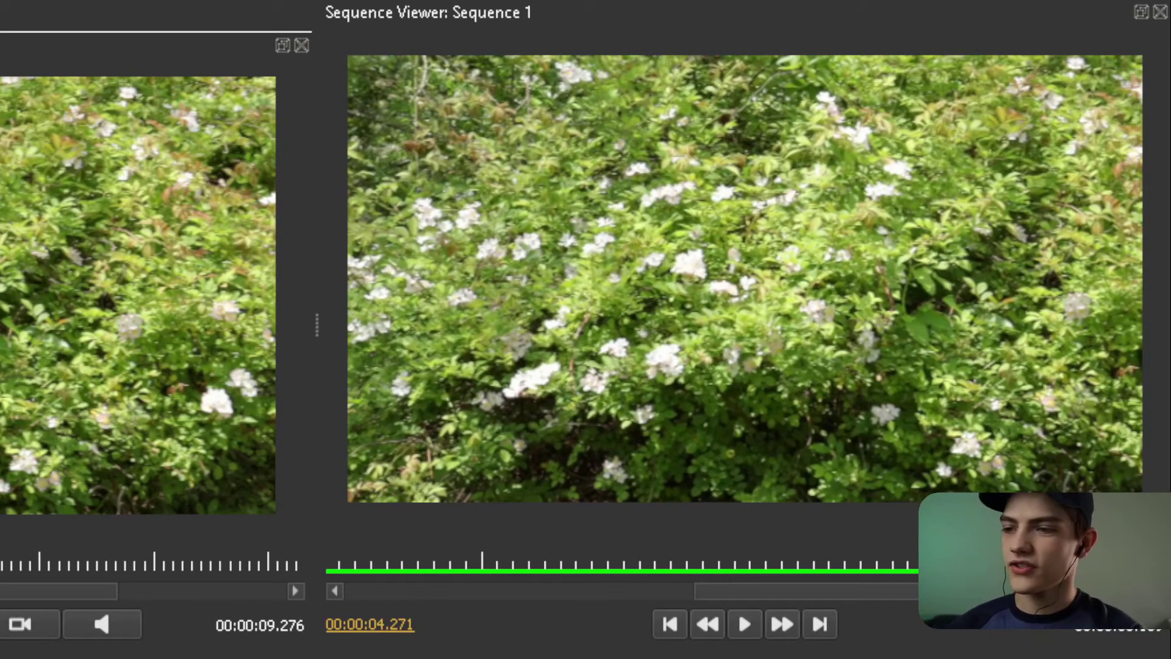
pyautogui.press('j')
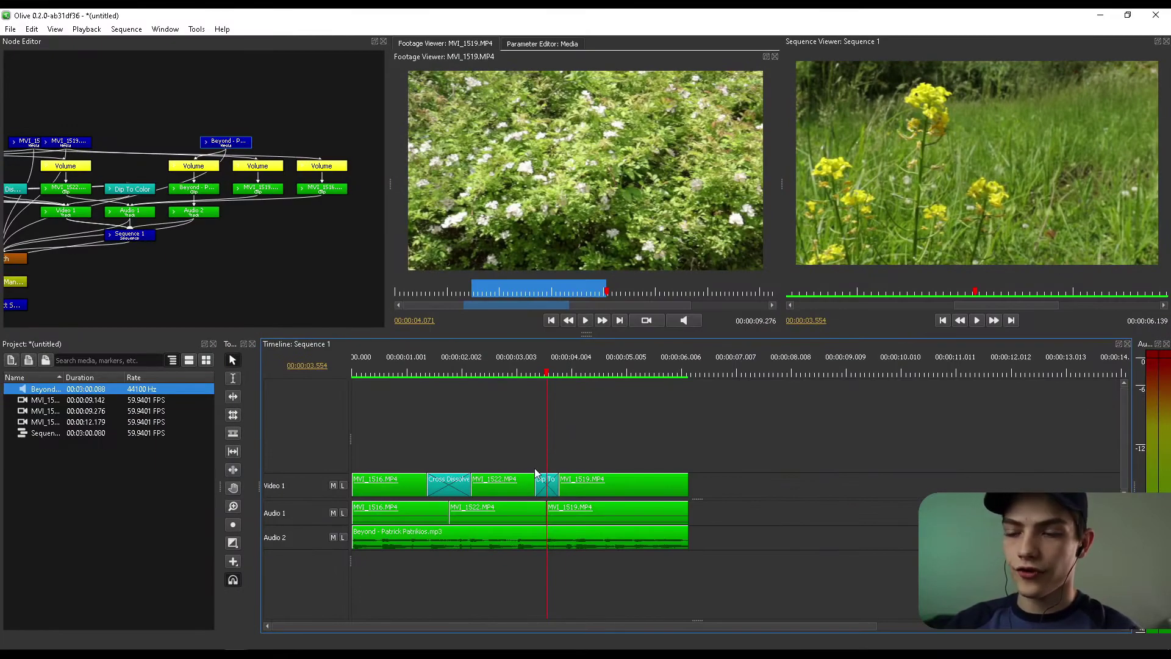
# Select the Dip To transition, tidy the Node Editor and show the Dip To Color node's parameters.
pyautogui.click(550, 486)
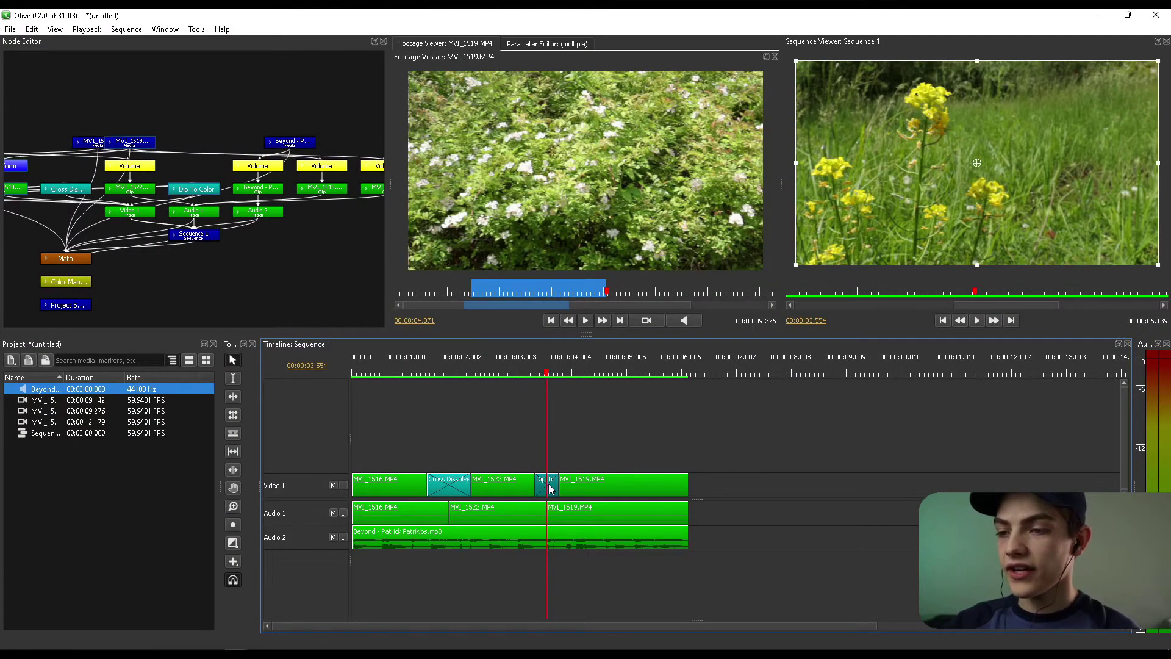
pyautogui.click(224, 218)
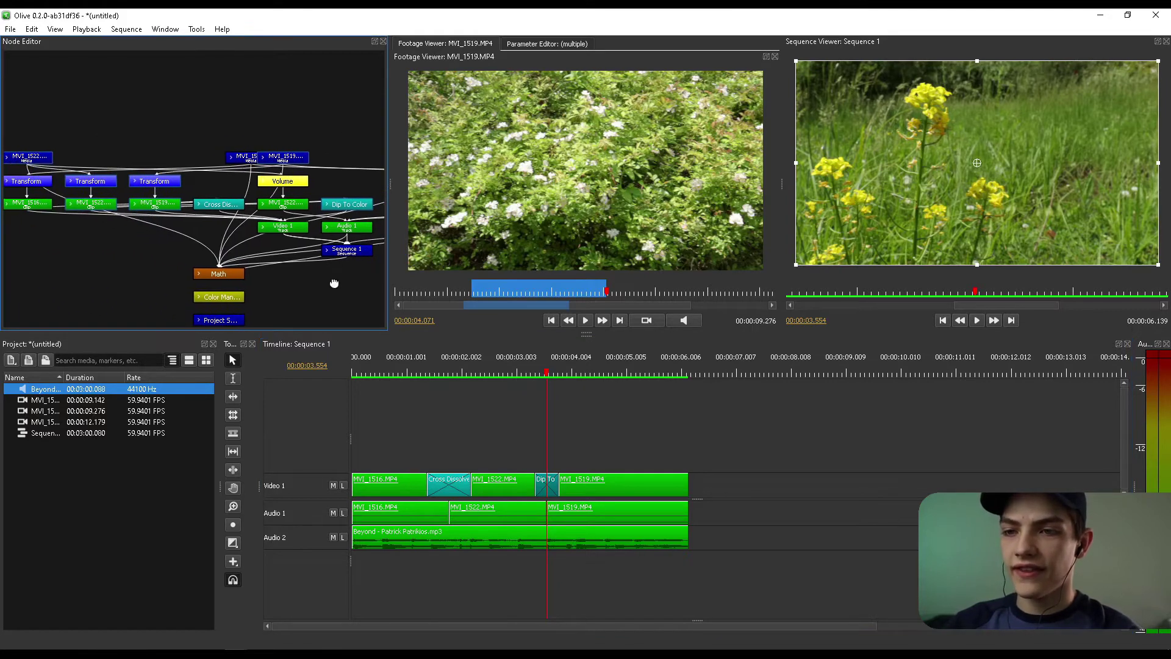
pyautogui.moveTo(239, 160); pyautogui.dragTo(207, 149)
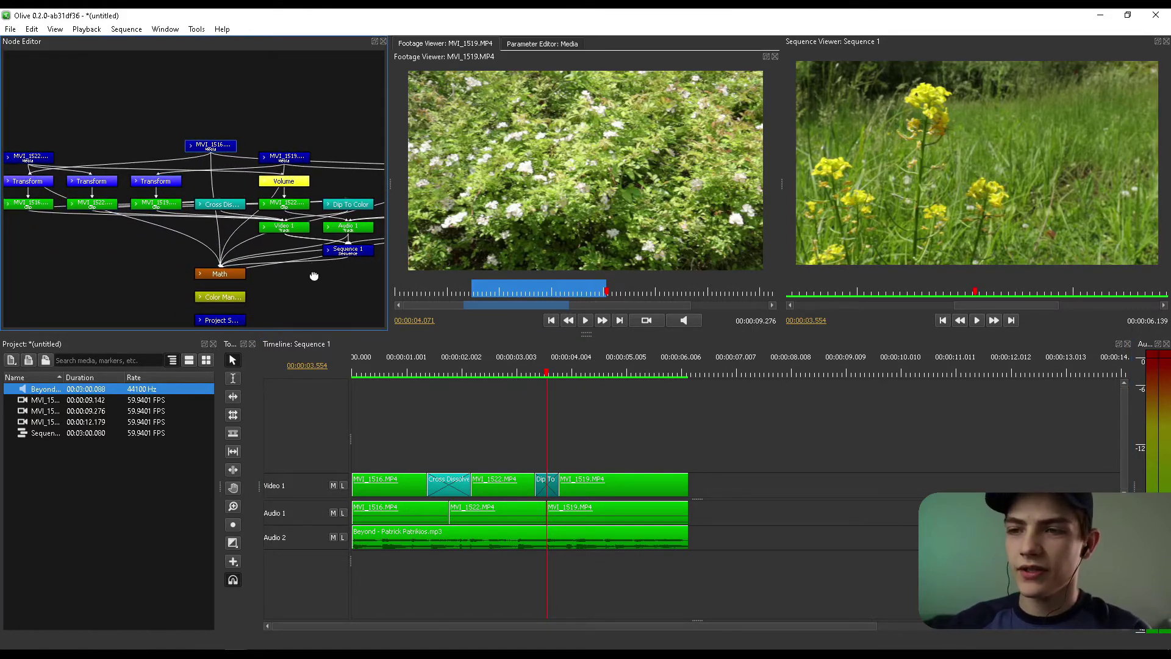
pyautogui.moveTo(314, 276); pyautogui.dragTo(250, 243)
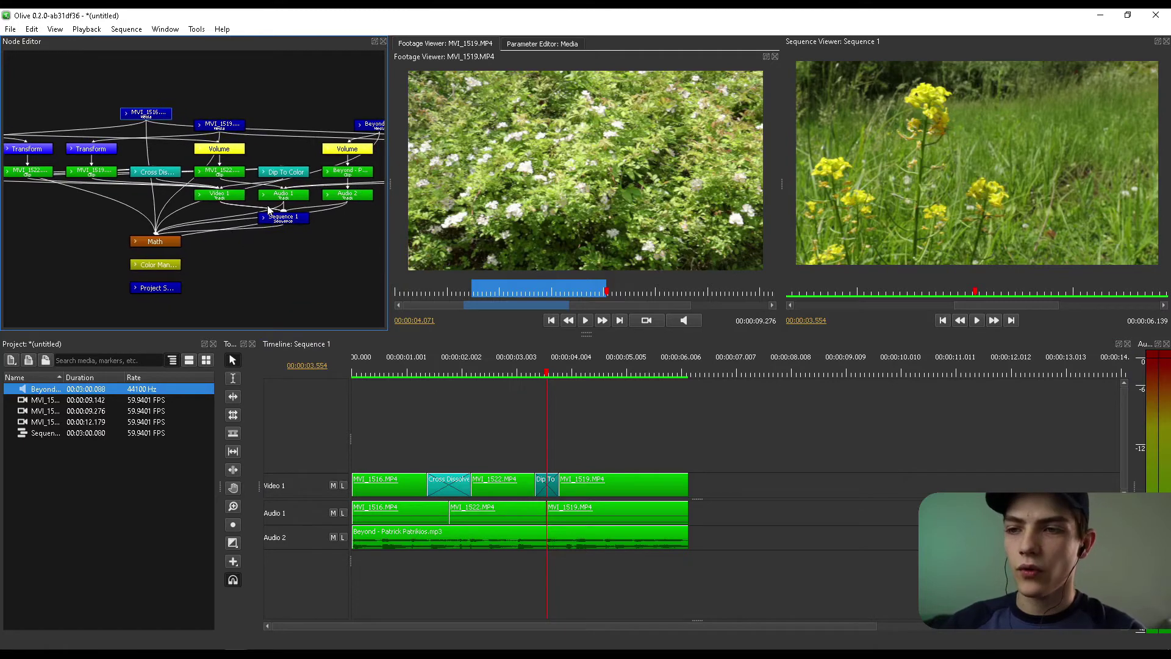
pyautogui.click(281, 178)
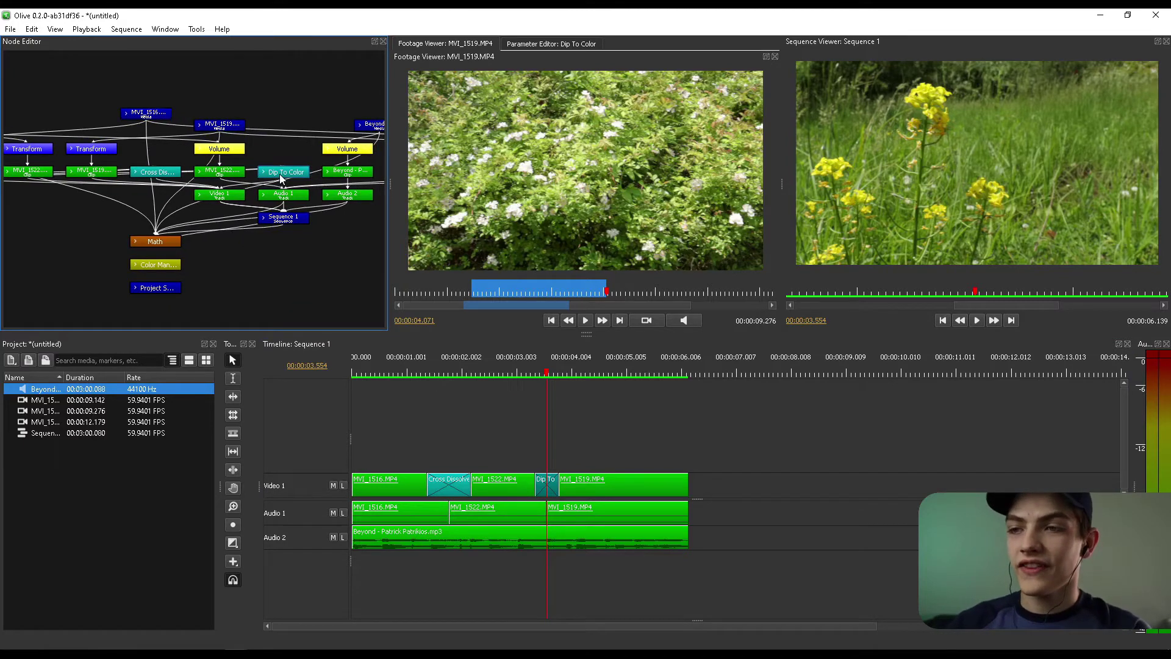
pyautogui.click(528, 44)
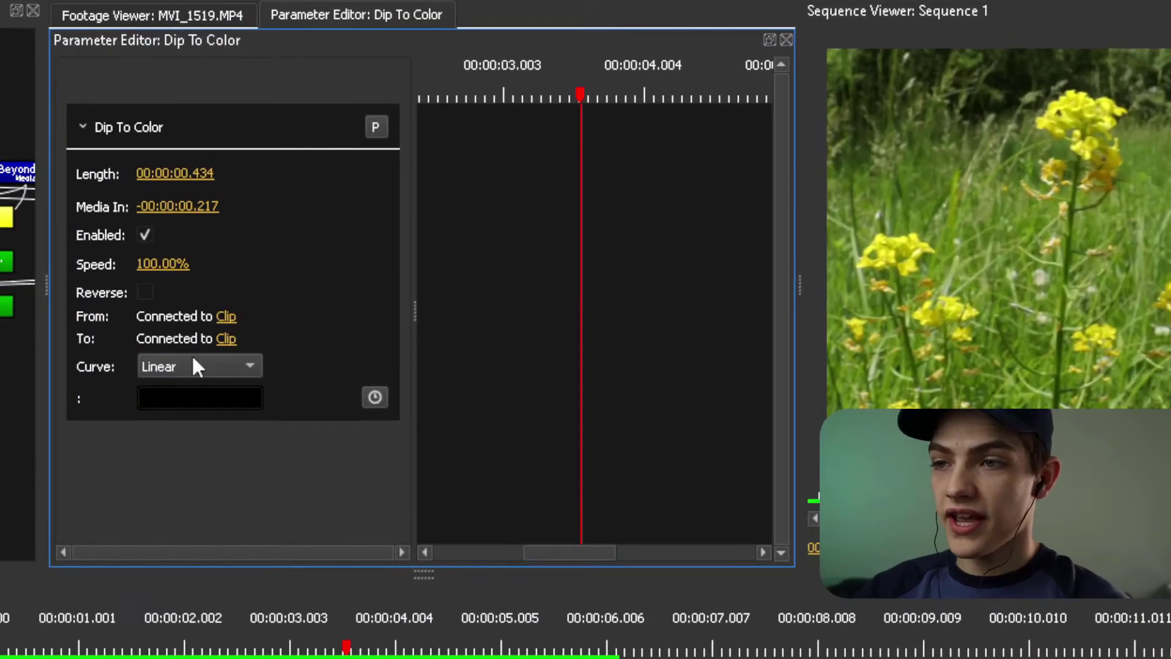
# Open the Select Color dialog from the black Dip To Color swatch.
pyautogui.click(171, 399)
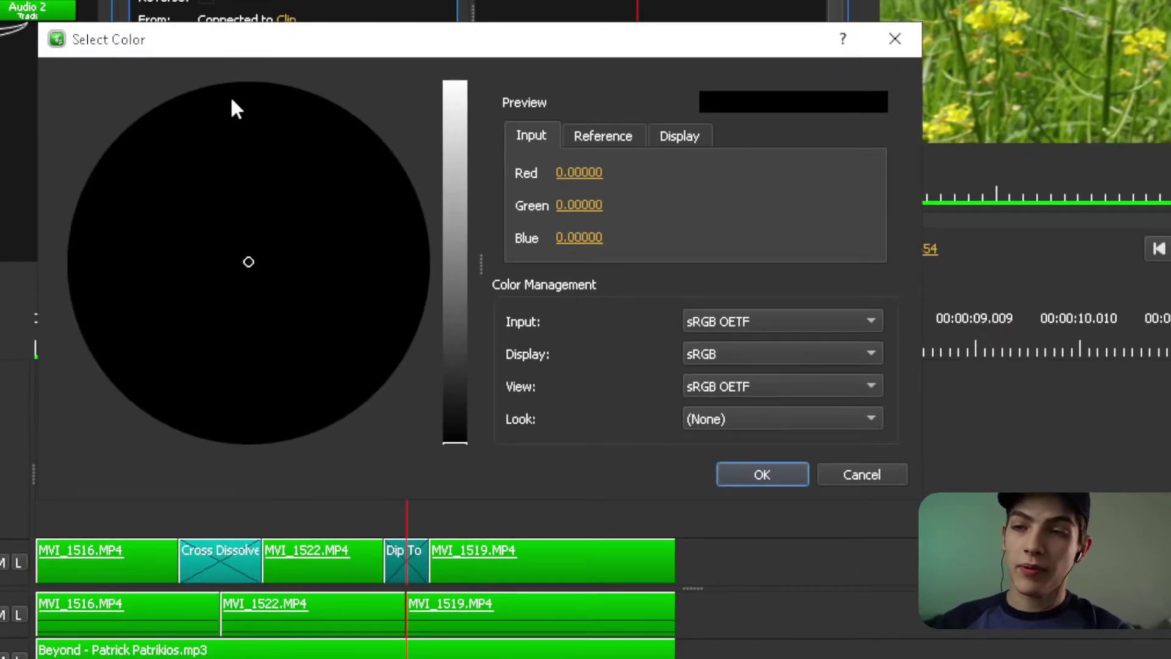
# Cancel the colour dialog, try a 00:00:00.350 length then undo it, and toggle Enabled off and on.
pyautogui.click(880, 473)
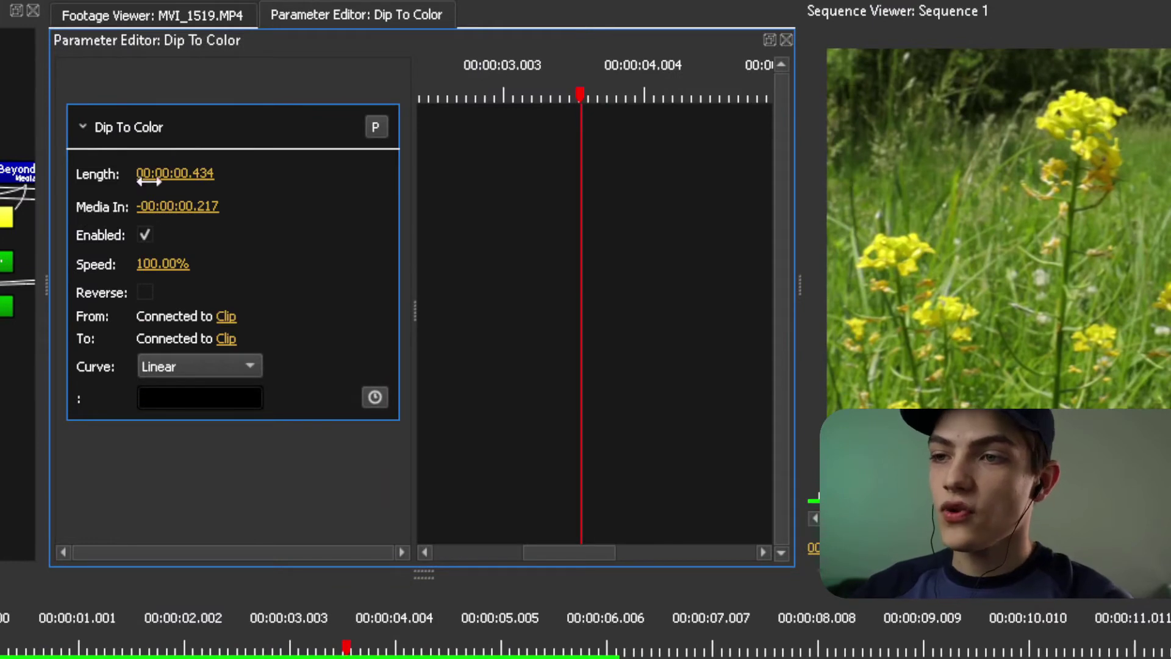
pyautogui.moveTo(149, 181); pyautogui.dragTo(45, 238)
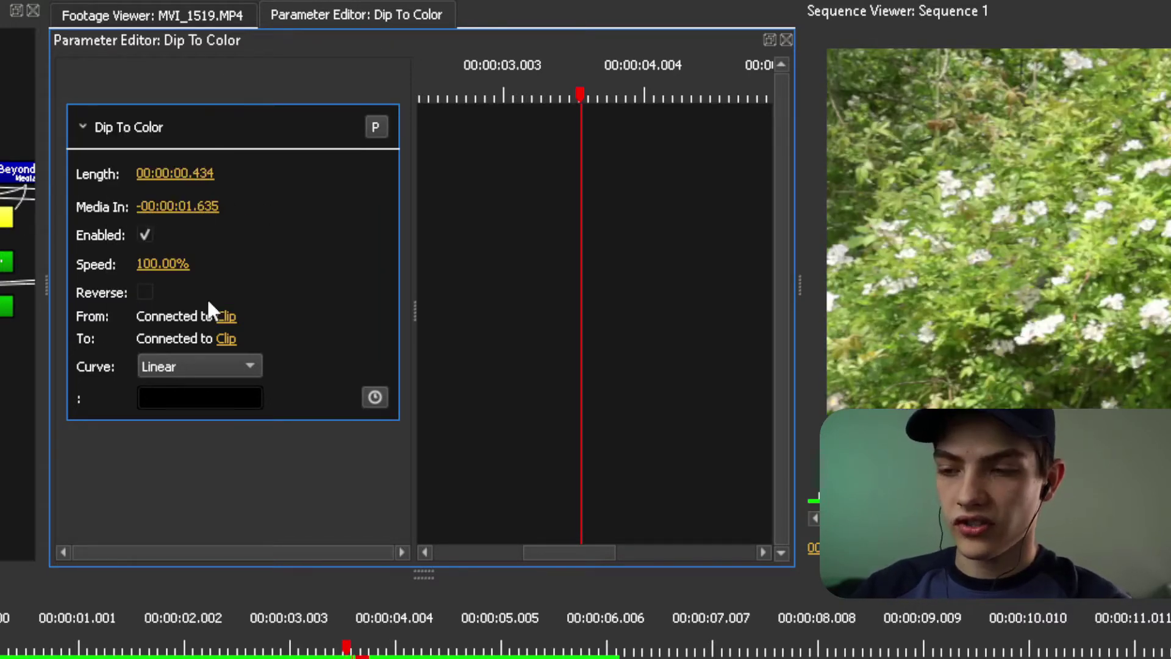
pyautogui.hotkey('ctrl', 'z')
pyautogui.click(145, 235)
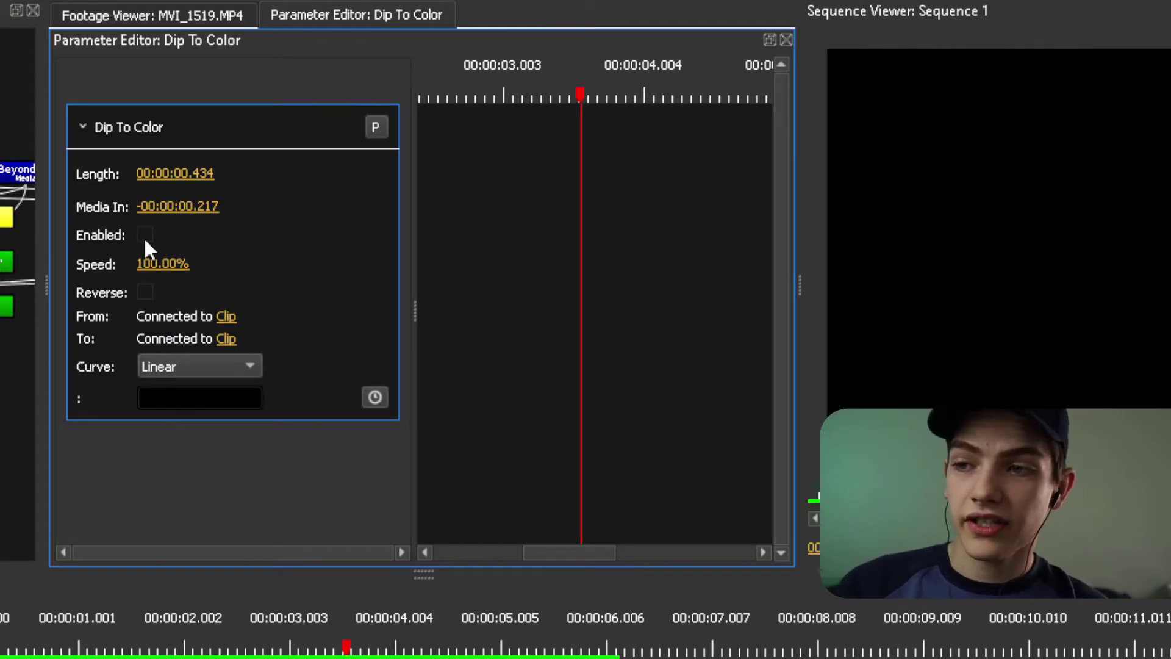
pyautogui.click(145, 235)
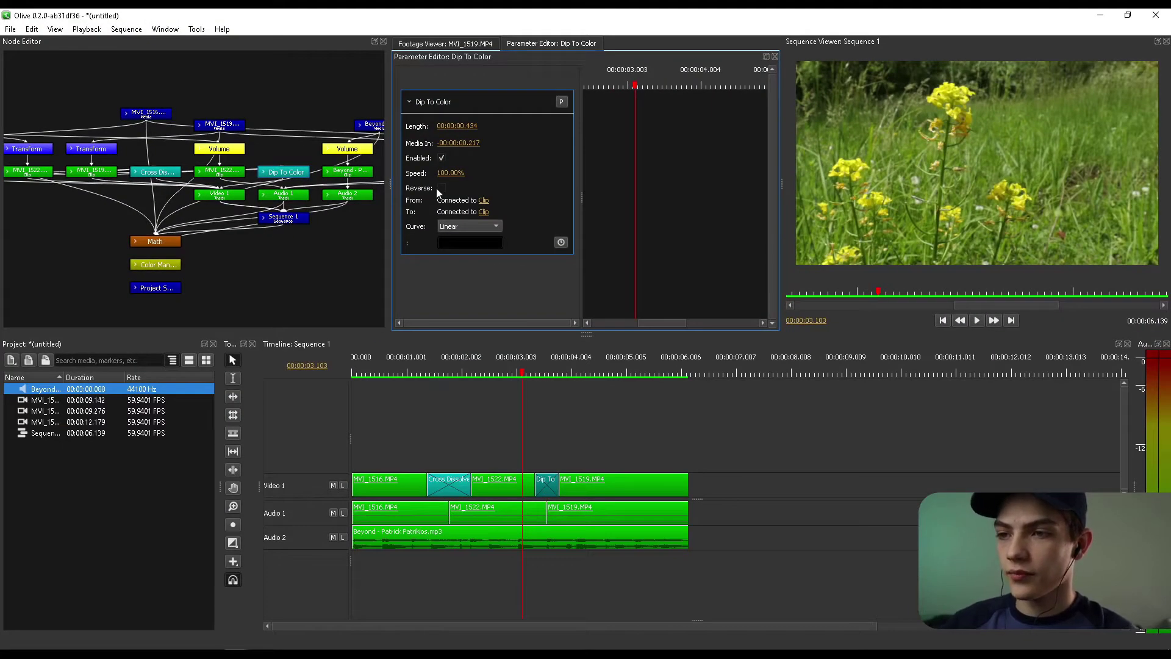
# Play the sequence to preview the transition, then open the Curve list.
pyautogui.press('space')
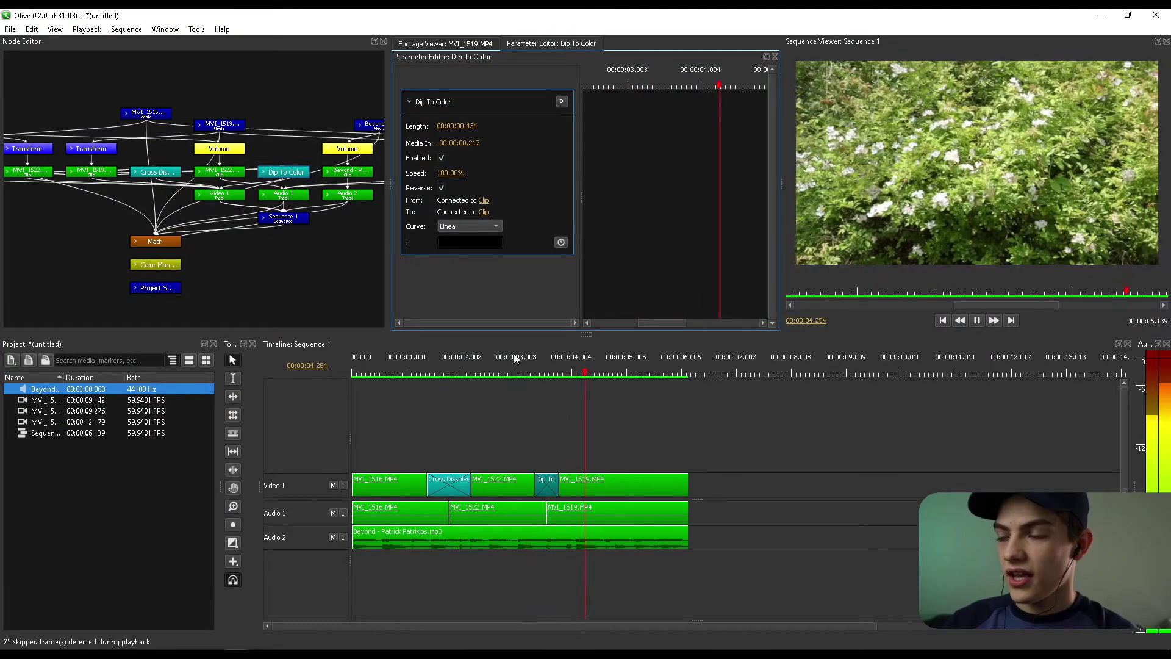
pyautogui.click(535, 372)
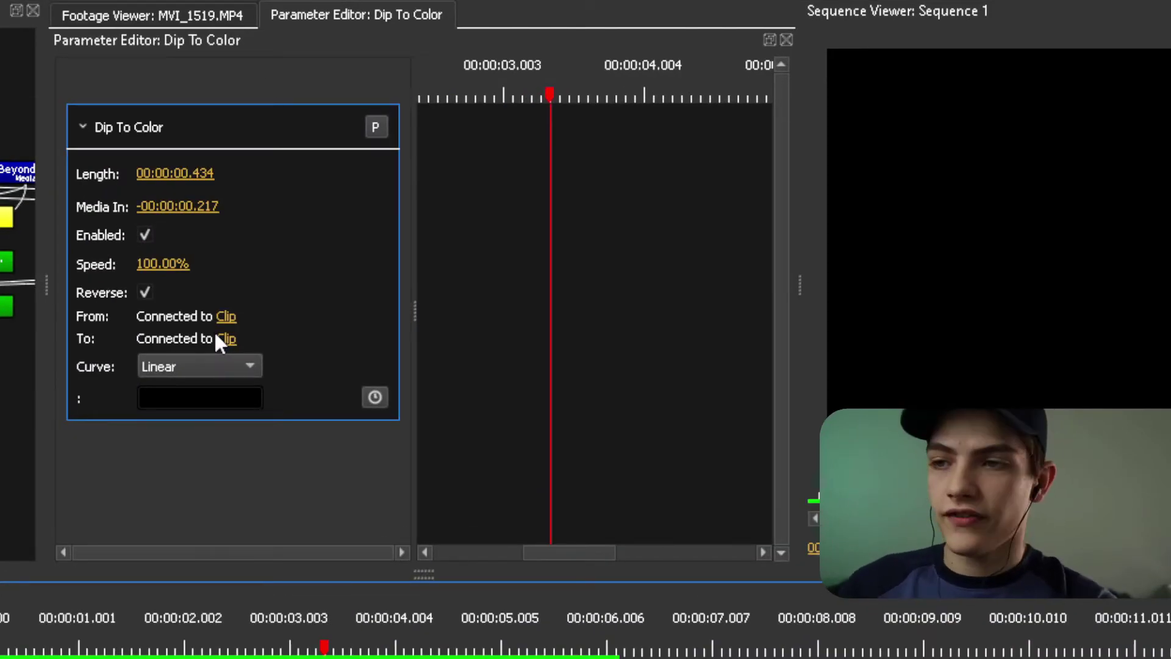
pyautogui.click(201, 366)
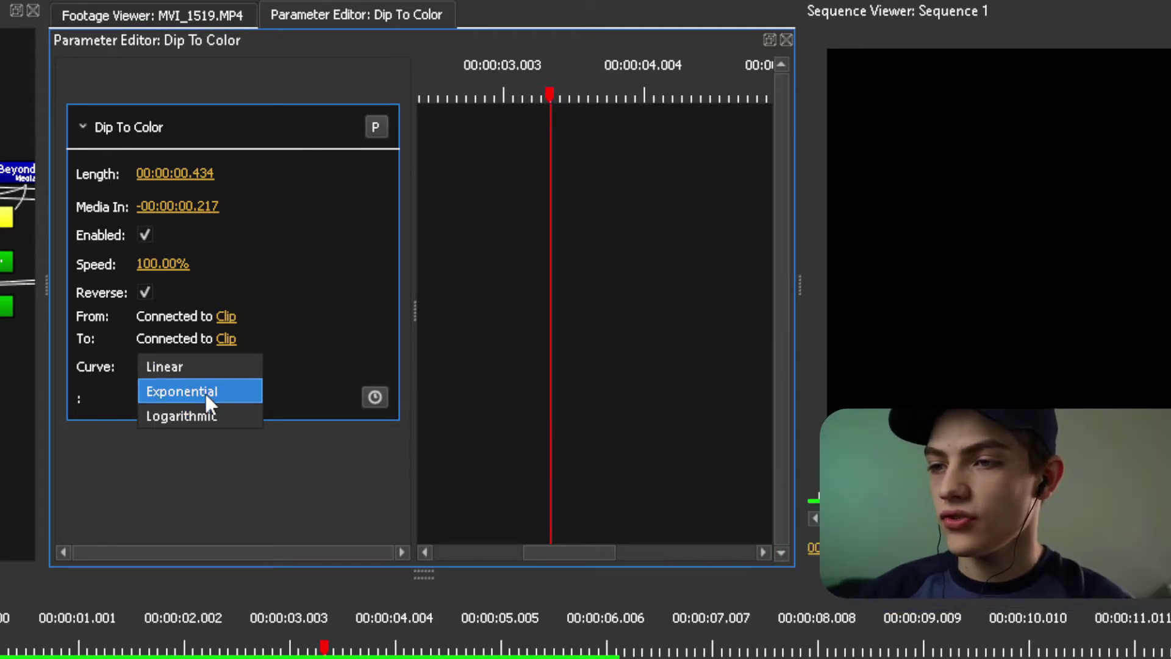
# Set the dip curve to Exponential and reopen the Select Color dialog.
pyautogui.click(206, 394)
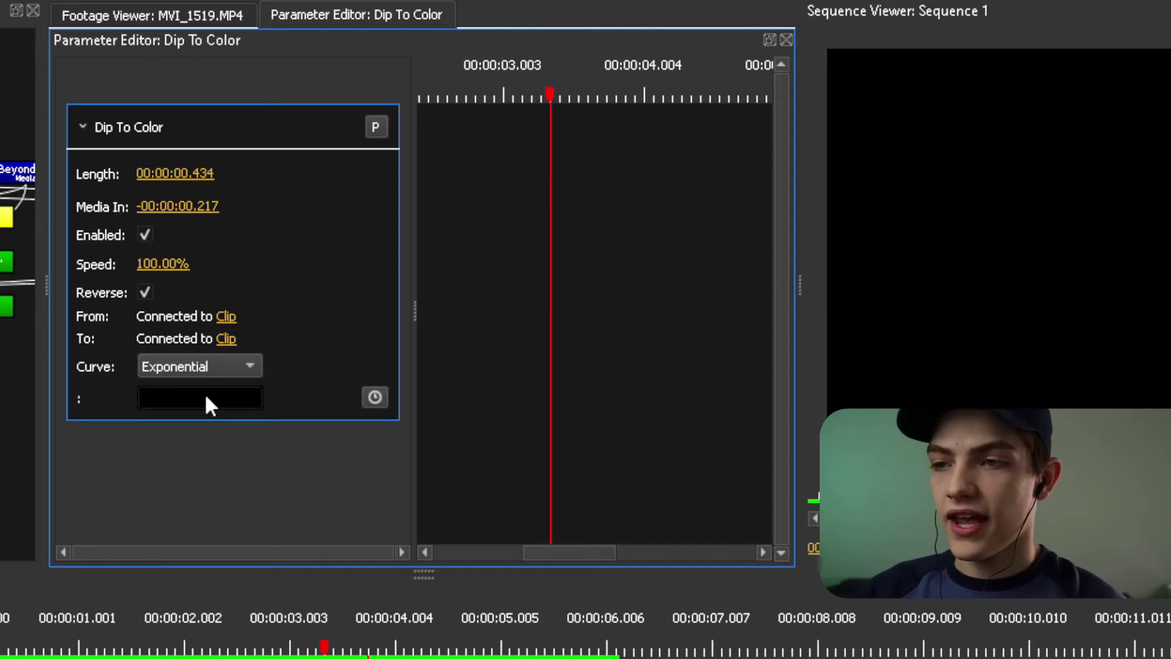
pyautogui.click(202, 399)
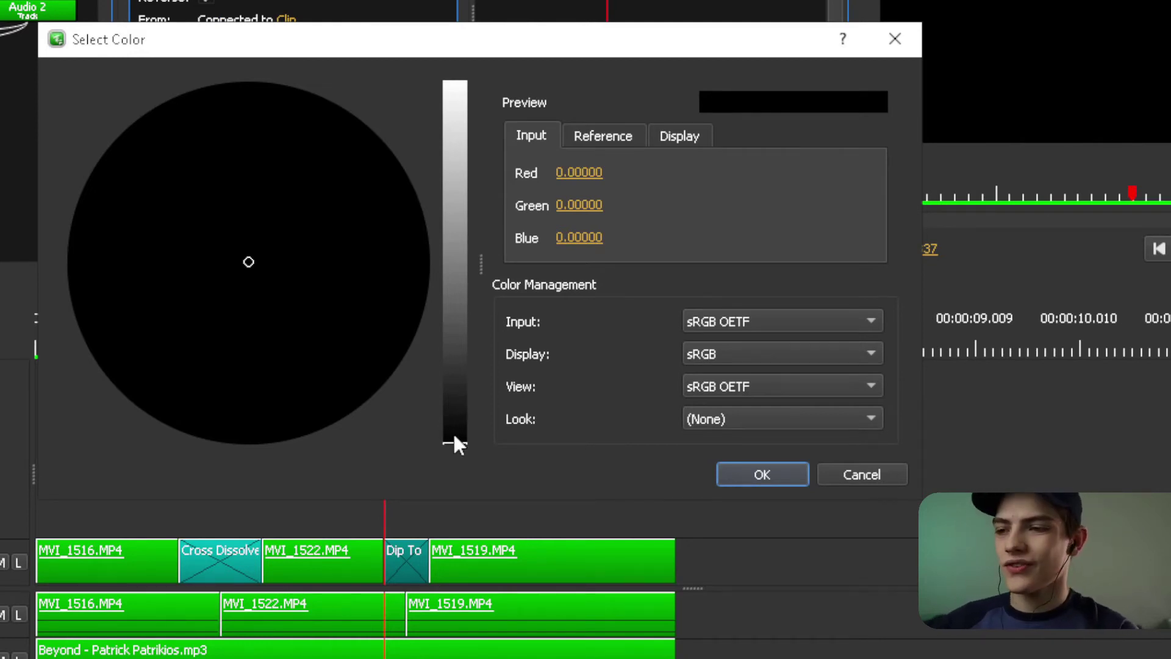
# Make the dip colour a near-white cream: Red 0.99674, Green 1.00000, Blue 0.94303.
pyautogui.moveTo(459, 443); pyautogui.dragTo(442, 131)
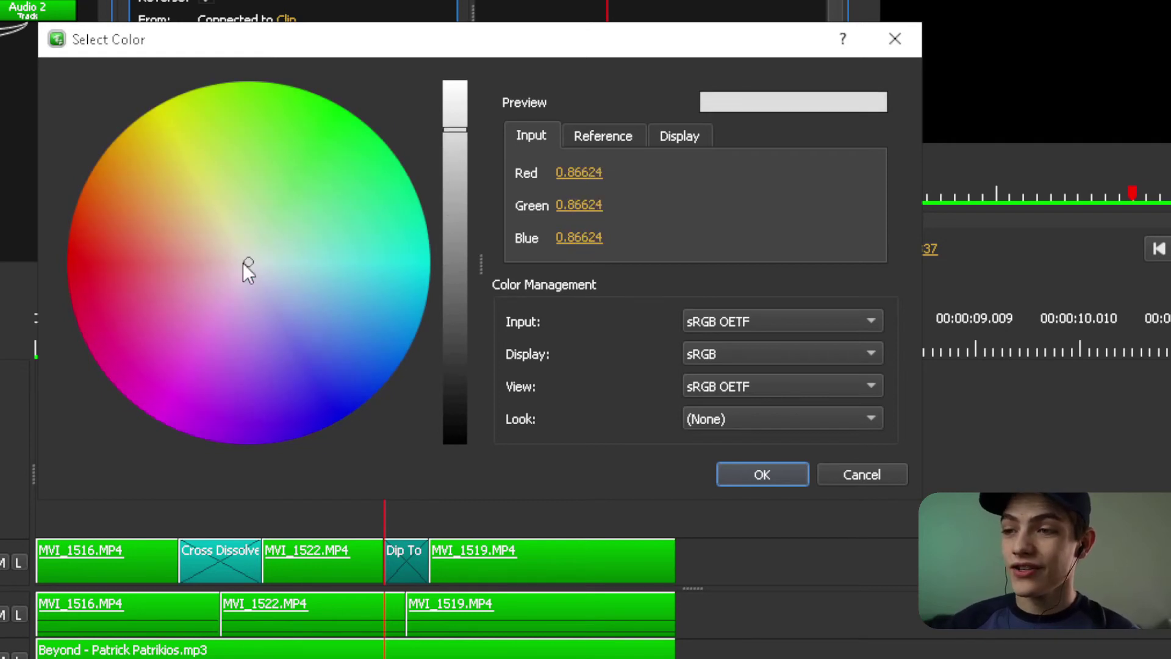
pyautogui.moveTo(251, 264)
pyautogui.mouseDown()
pyautogui.moveTo(263, 365)
pyautogui.moveTo(199, 270)
pyautogui.moveTo(137, 299)
pyautogui.moveTo(185, 280)
pyautogui.moveTo(175, 291)
pyautogui.mouseUp()
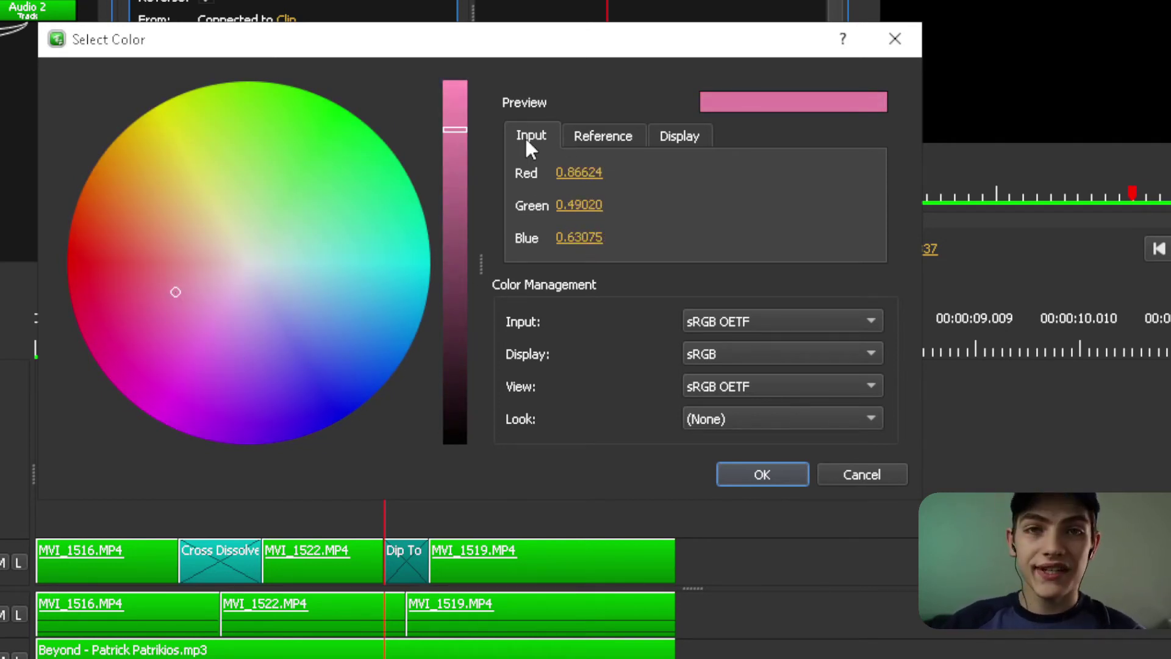
pyautogui.click(597, 169)
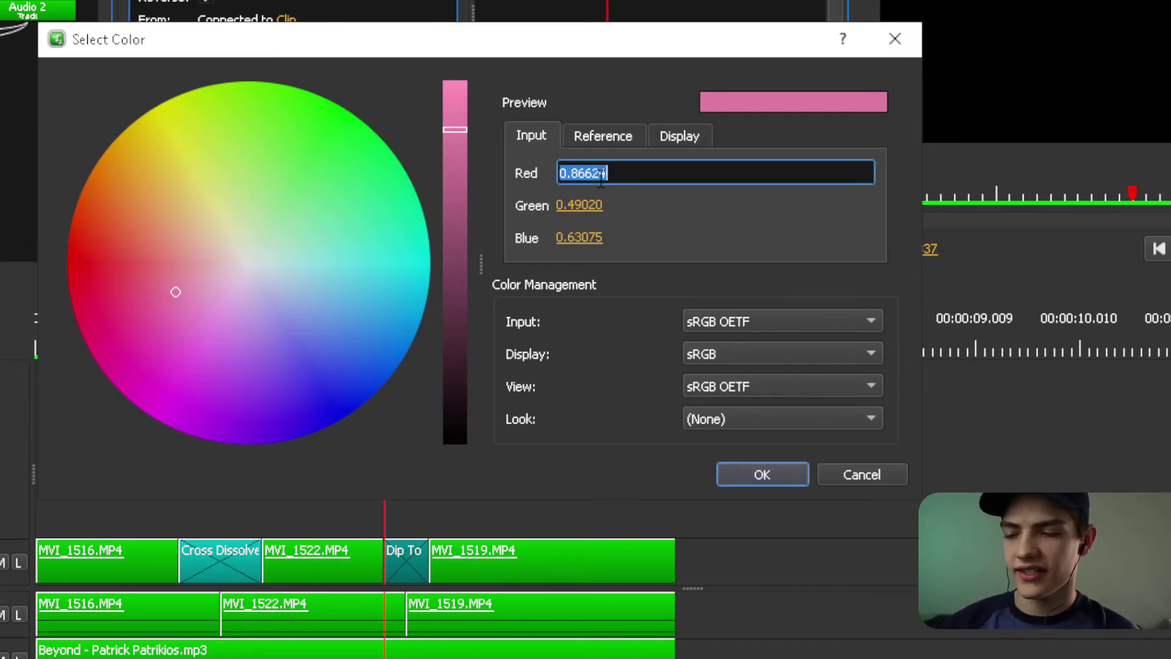
pyautogui.click(578, 238)
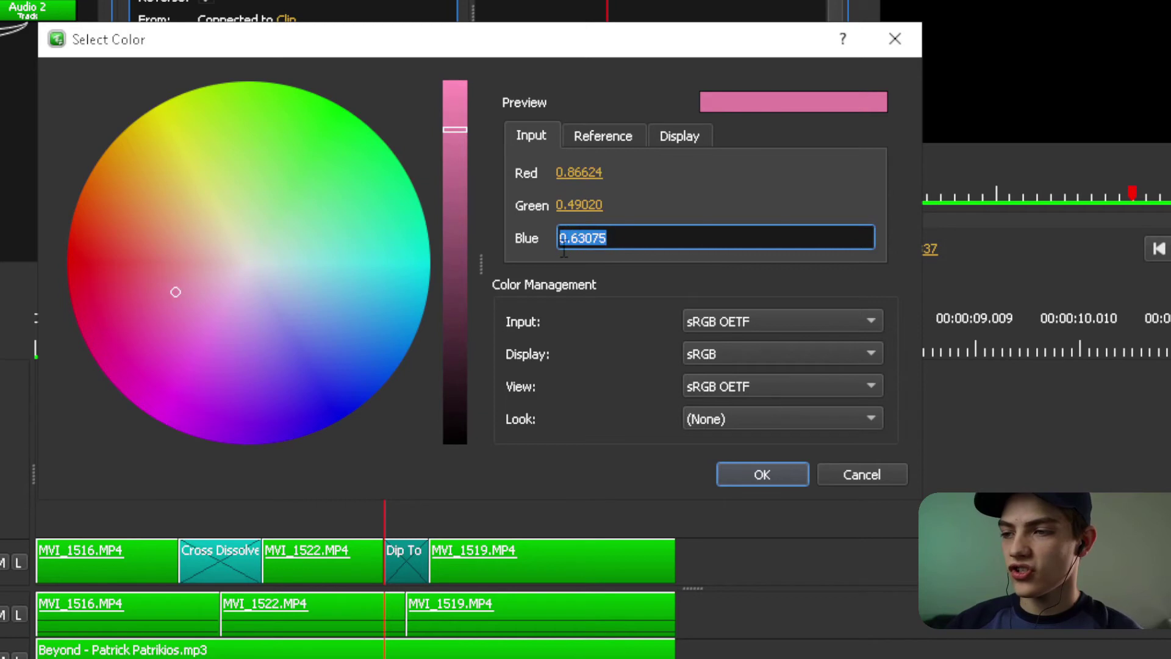
pyautogui.moveTo(574, 205); pyautogui.dragTo(320, 186)
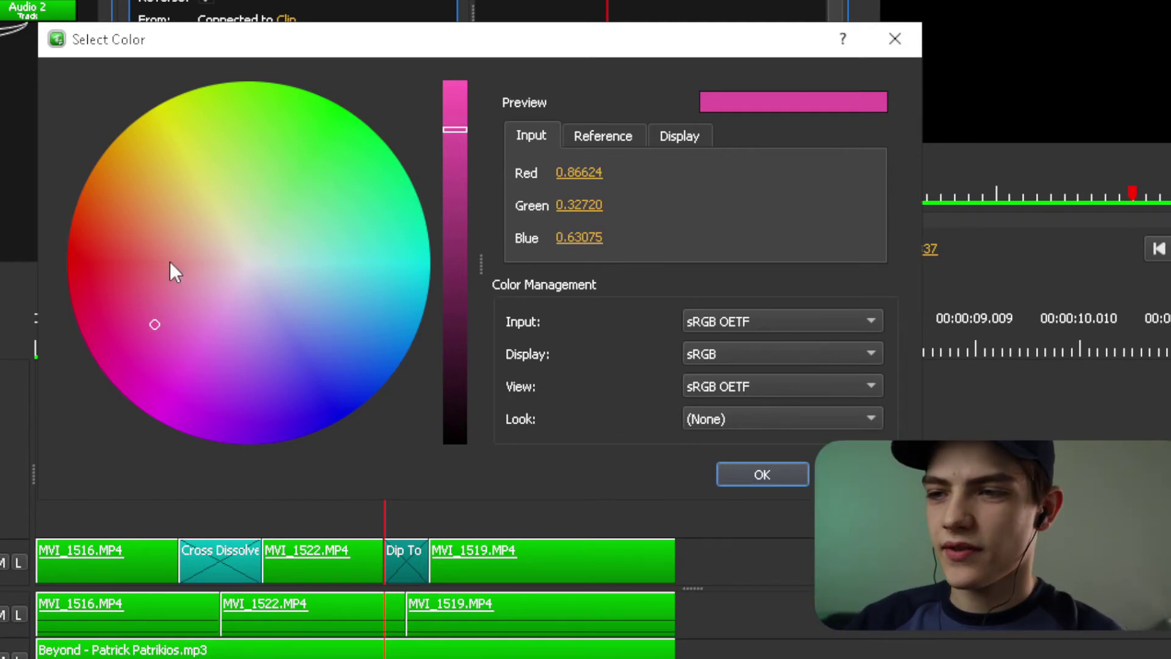
pyautogui.moveTo(170, 261)
pyautogui.mouseDown()
pyautogui.moveTo(247, 257)
pyautogui.moveTo(239, 264)
pyautogui.mouseUp()
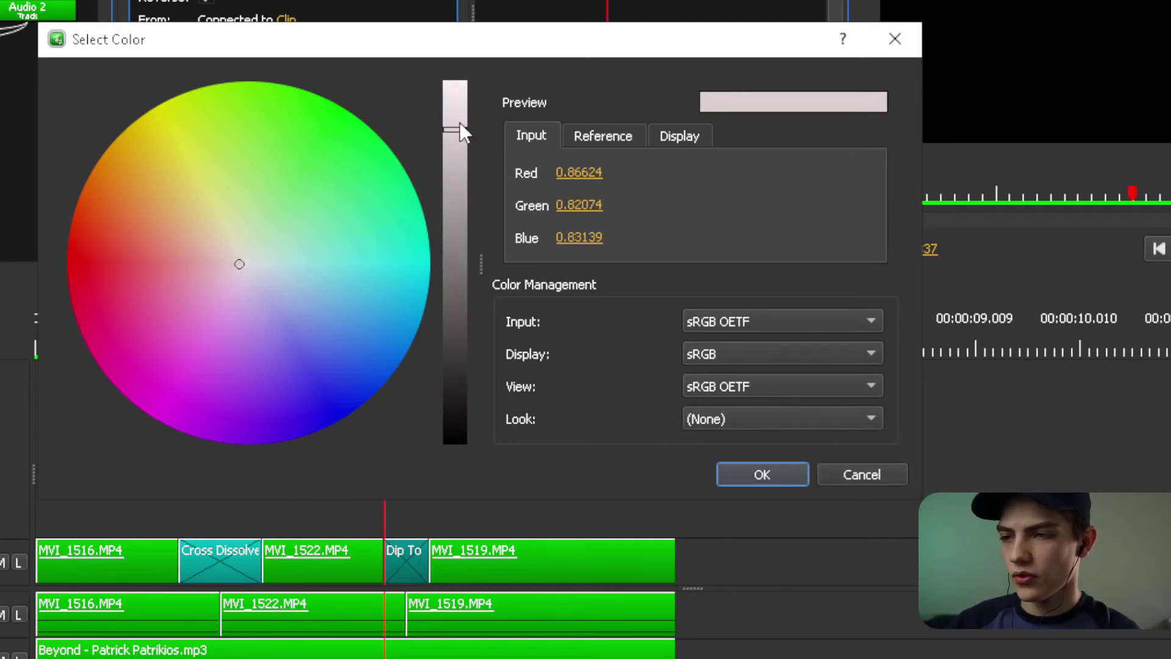
pyautogui.moveTo(460, 126); pyautogui.dragTo(455, 78)
pyautogui.moveTo(255, 261); pyautogui.dragTo(244, 251)
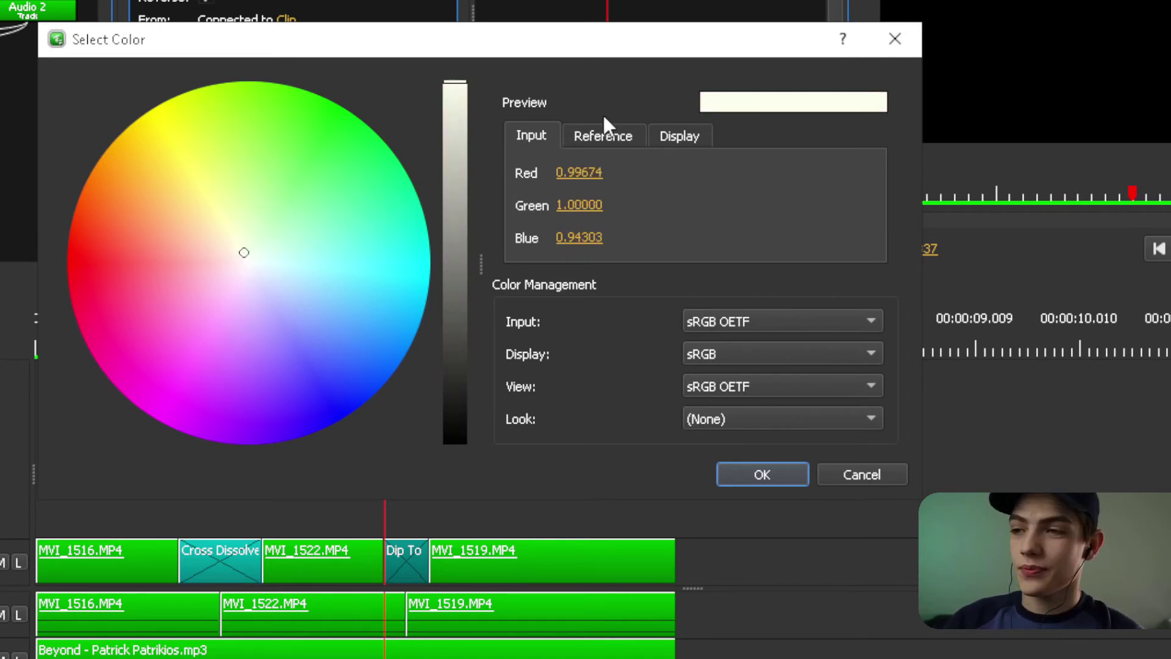
pyautogui.click(610, 140)
pyautogui.click(699, 137)
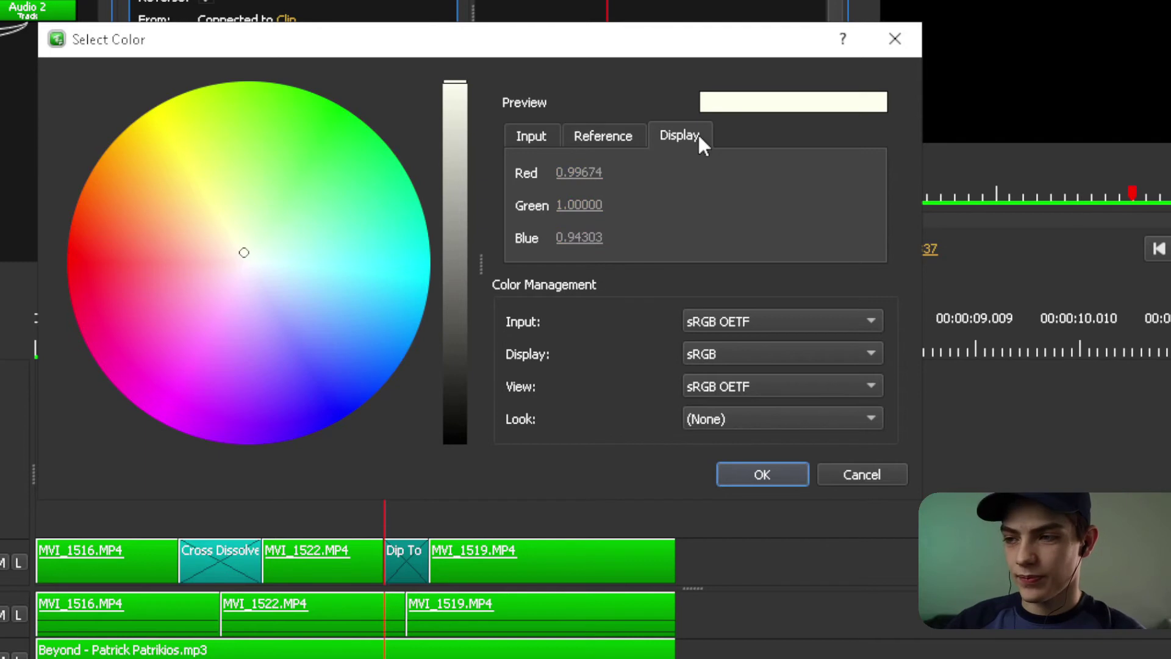
pyautogui.click(530, 136)
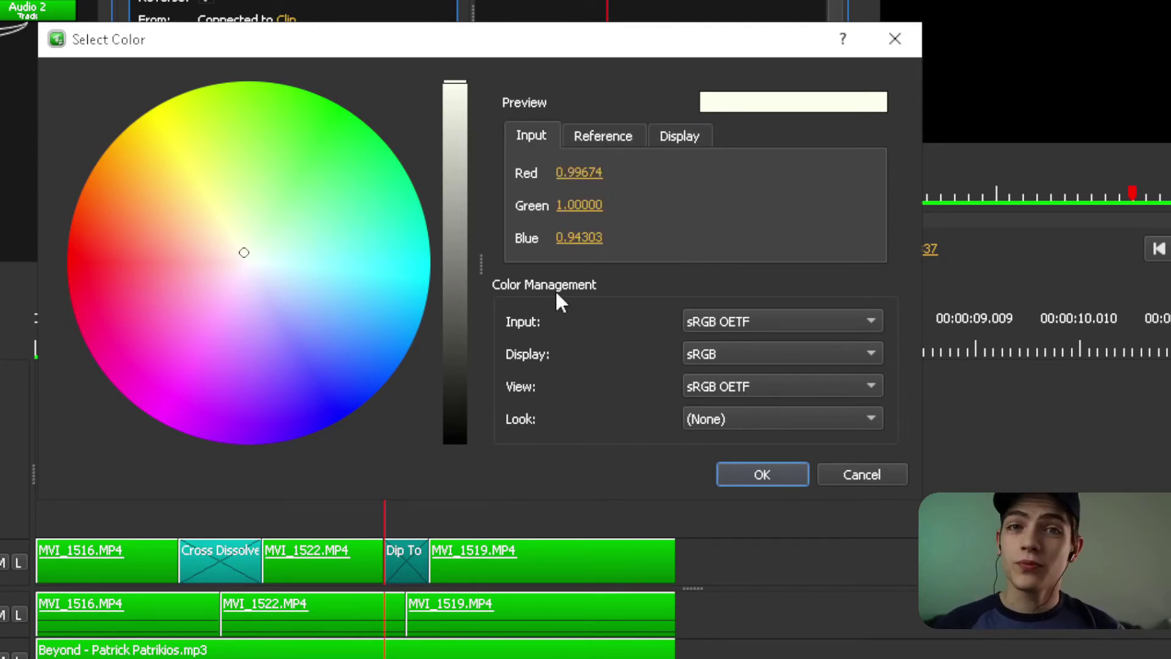
# Confirm the cream dip colour and play through the dip-to-white transition twice.
pyautogui.click(792, 476)
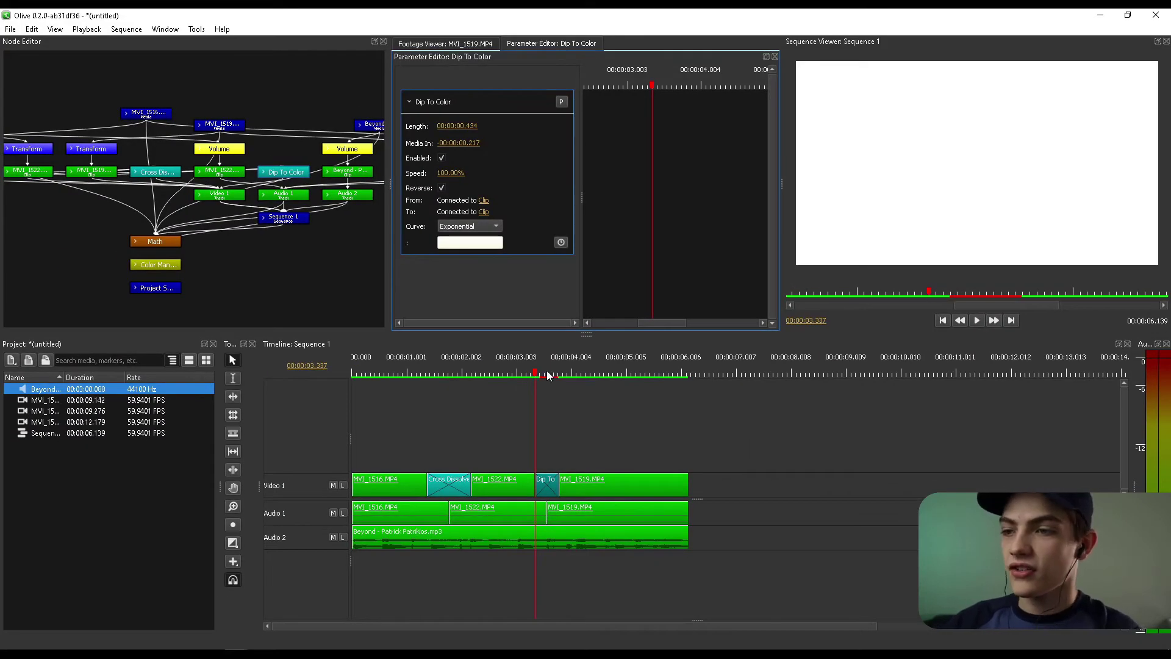
pyautogui.moveTo(532, 372); pyautogui.dragTo(508, 375)
pyautogui.press('space')
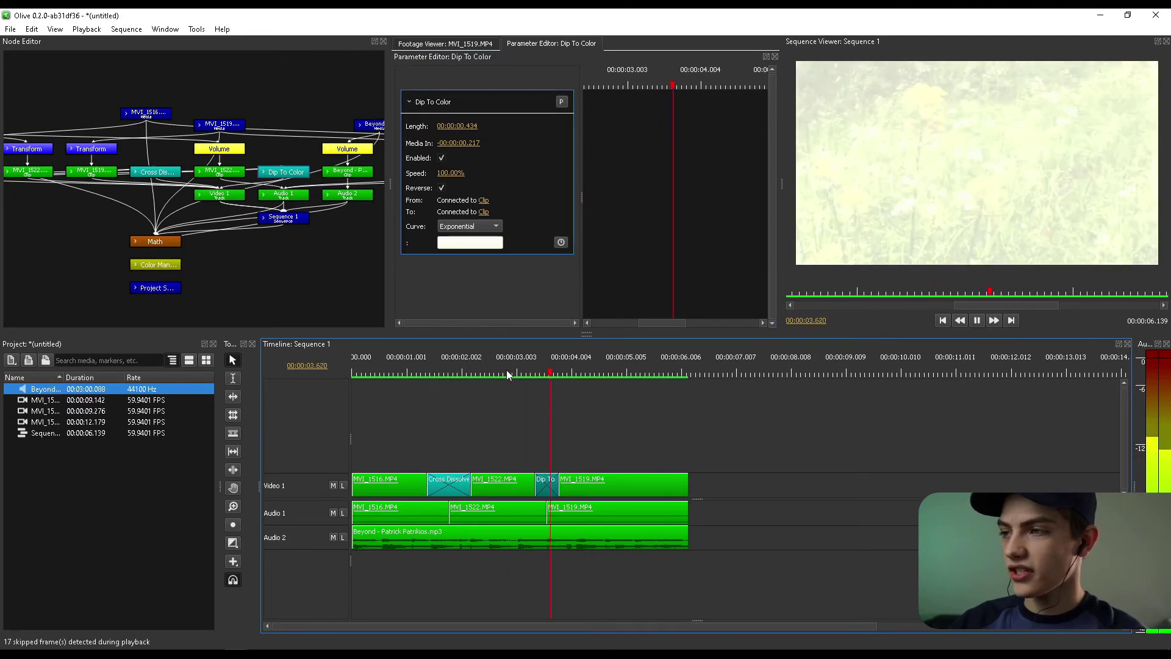
pyautogui.moveTo(535, 374); pyautogui.dragTo(486, 374)
pyautogui.press('space')
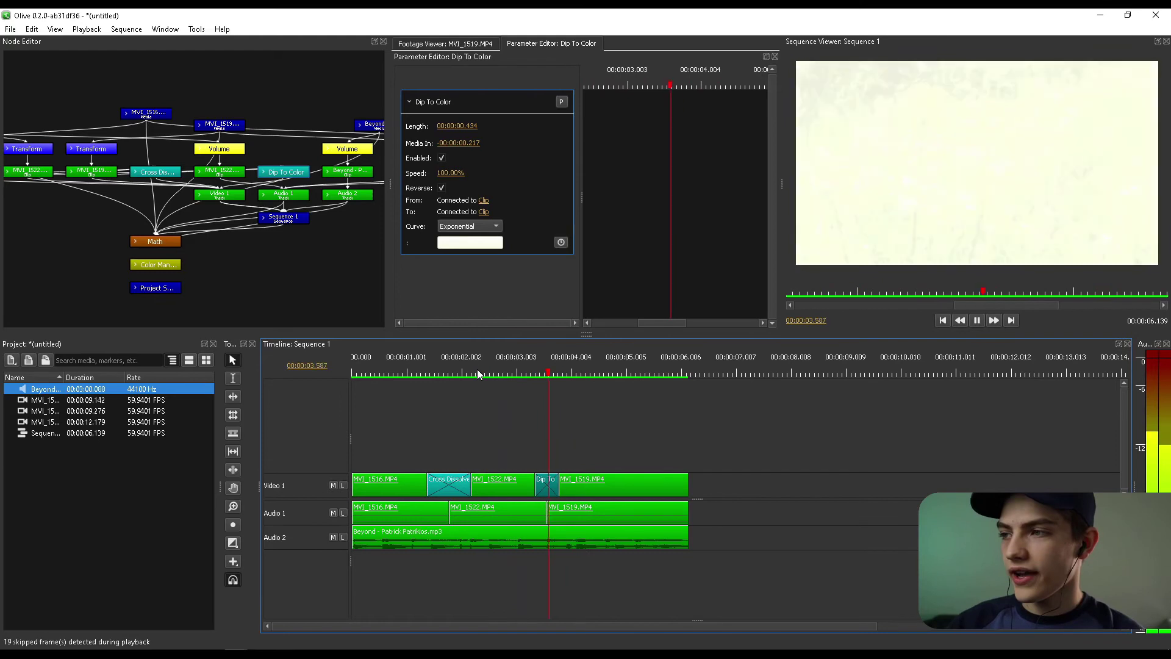
pyautogui.press('space')
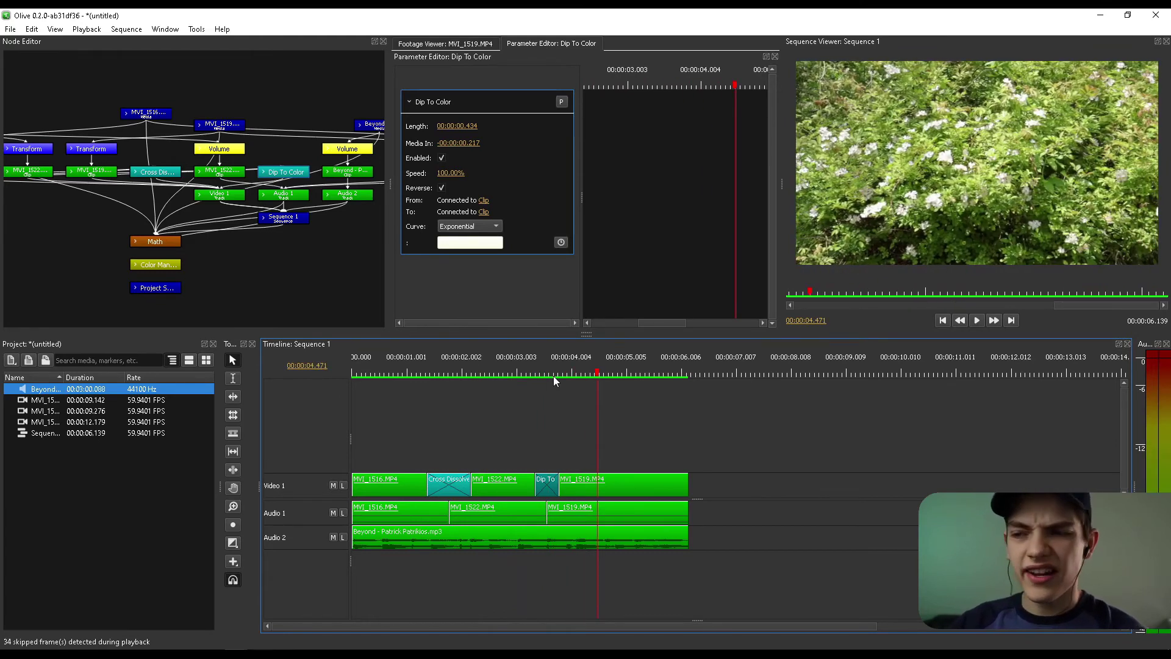
# Switch the dip transition's curve to Logarithmic and preview it.
pyautogui.moveTo(554, 375); pyautogui.dragTo(546, 380)
pyautogui.click(457, 224)
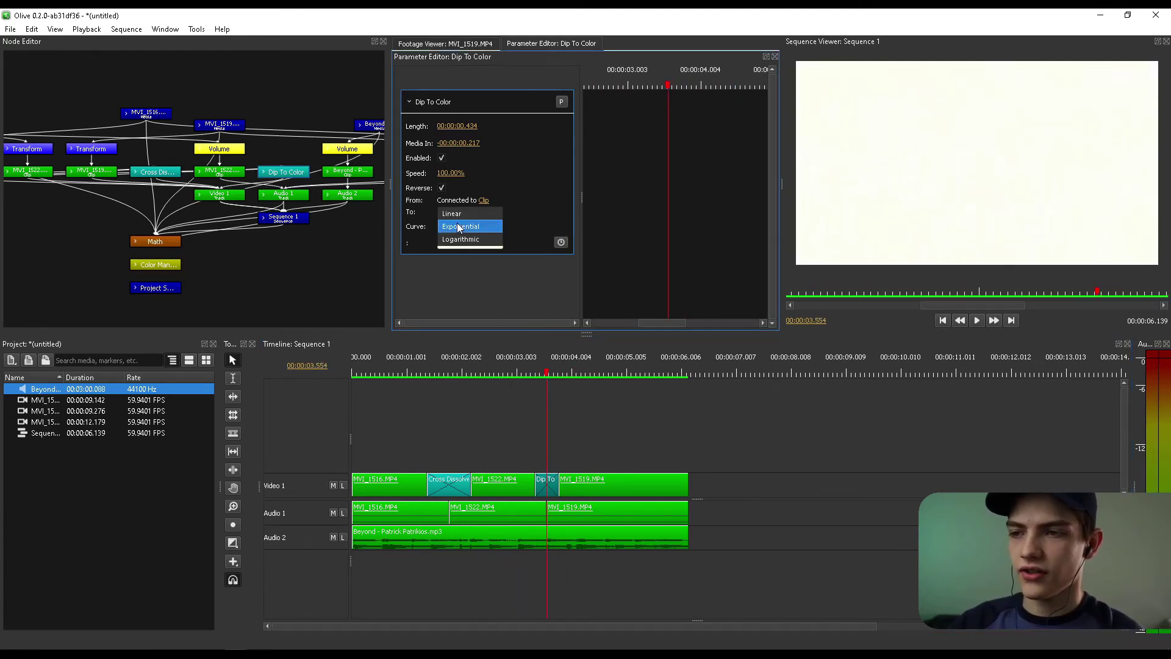
pyautogui.click(461, 239)
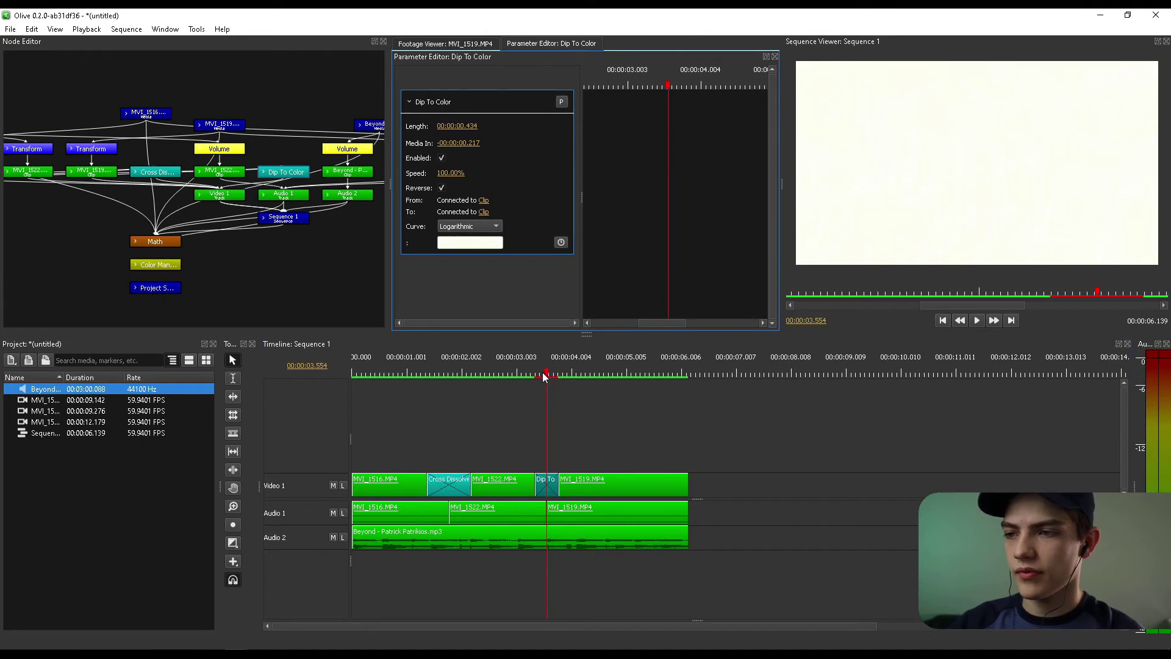
pyautogui.moveTo(507, 373); pyautogui.dragTo(489, 374)
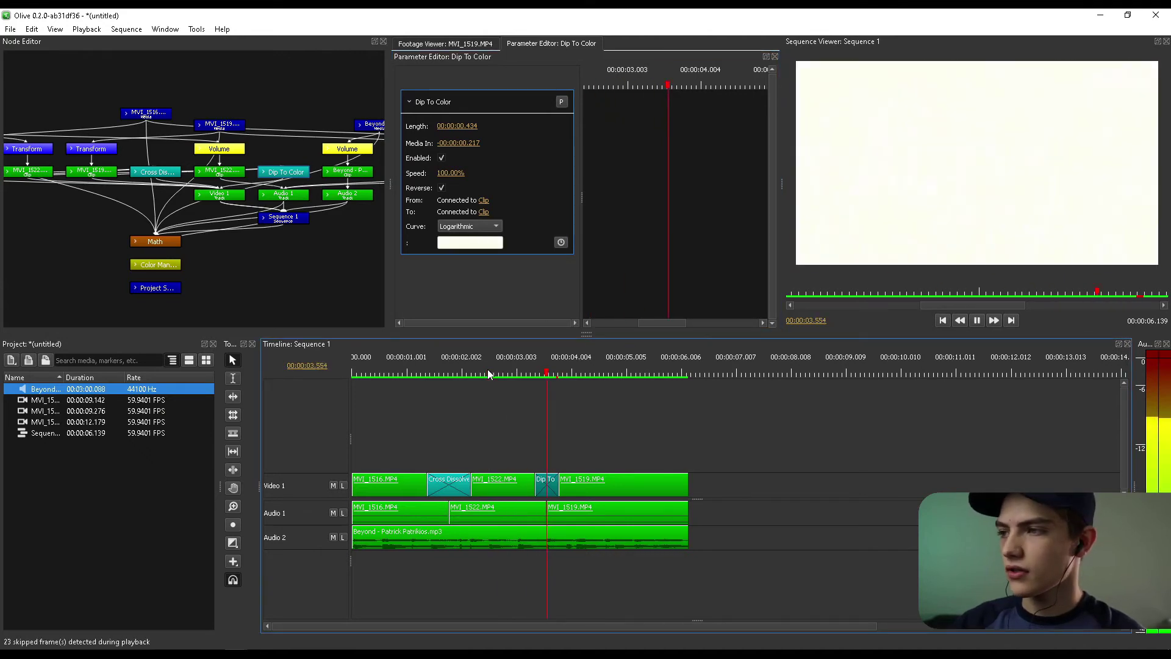
pyautogui.press('space')
# Set the dip curve to Linear and preview the transition from just before it.
pyautogui.click(495, 225)
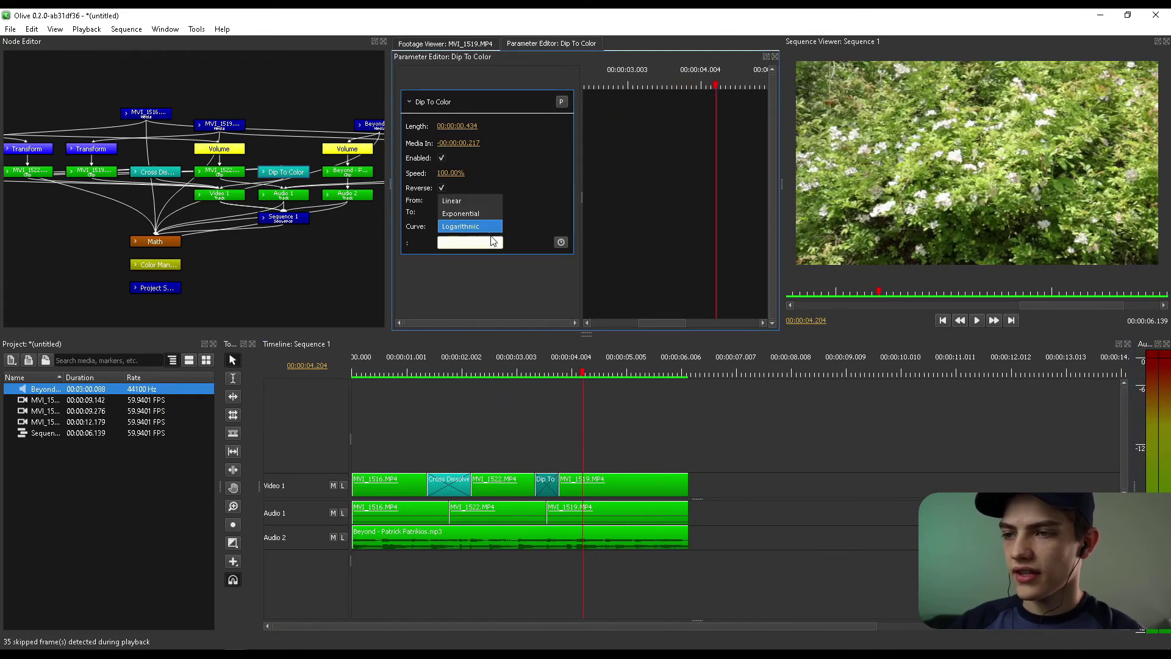
pyautogui.click(482, 201)
pyautogui.click(535, 373)
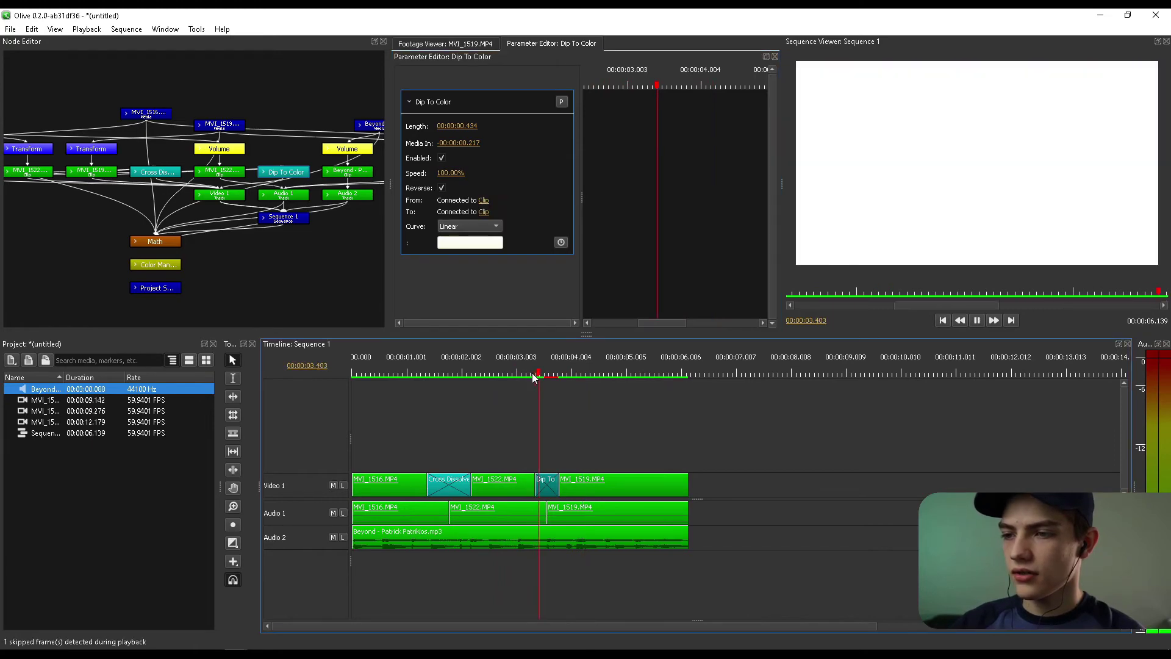
pyautogui.press('j')
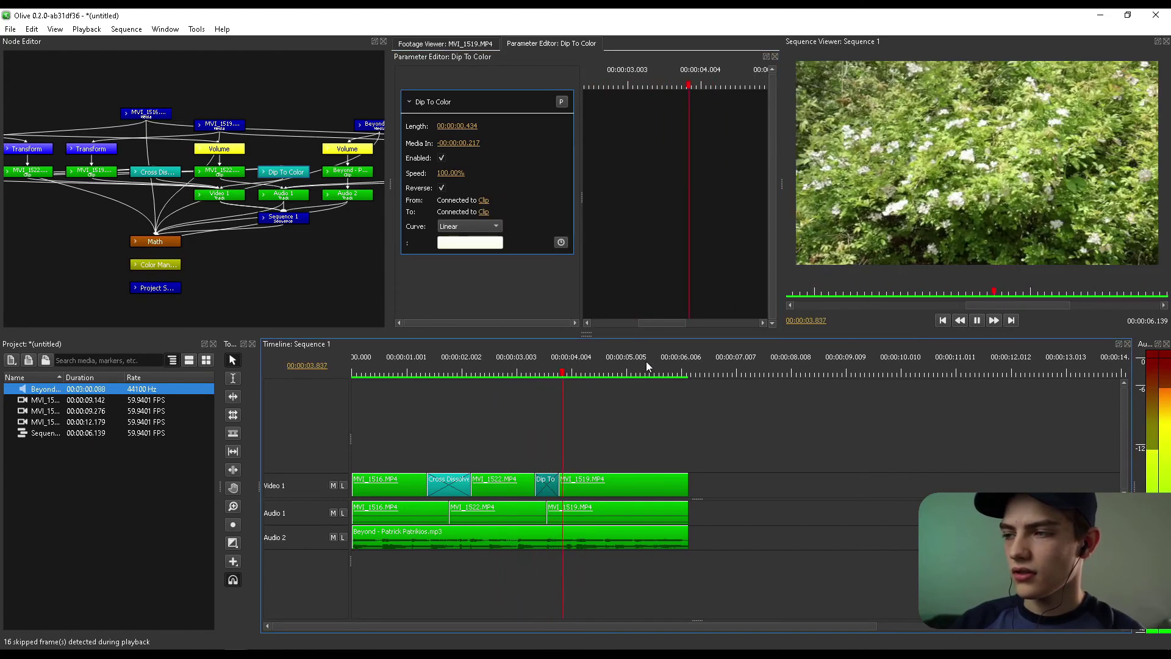
pyautogui.press('space')
pyautogui.click(489, 350)
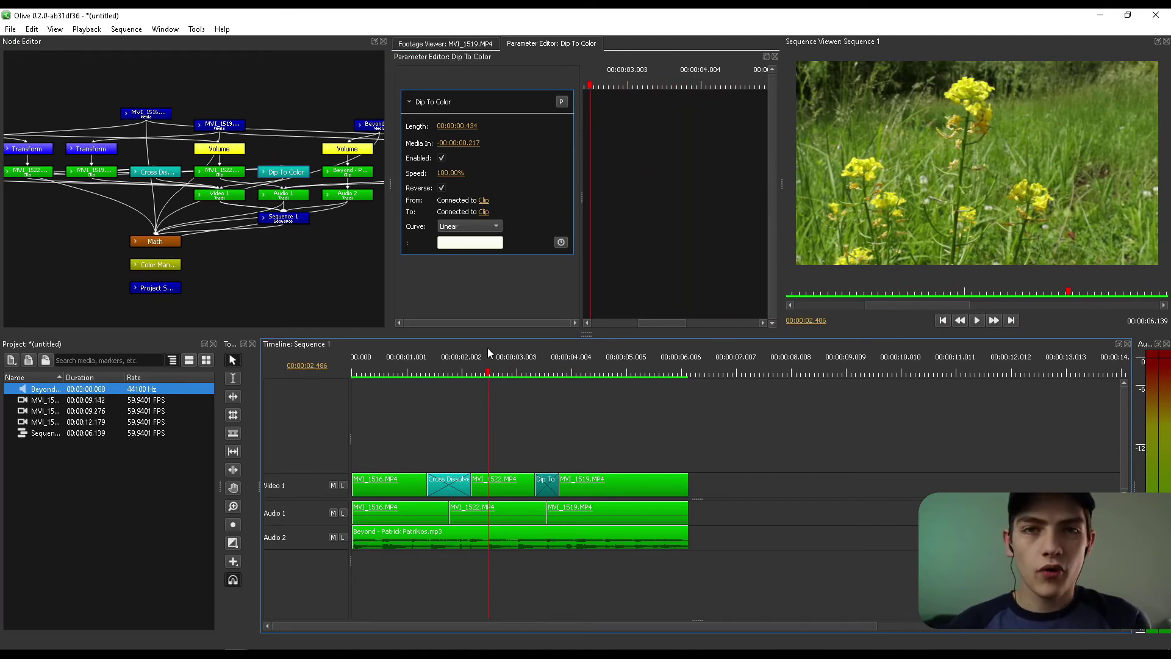
pyautogui.press('space')
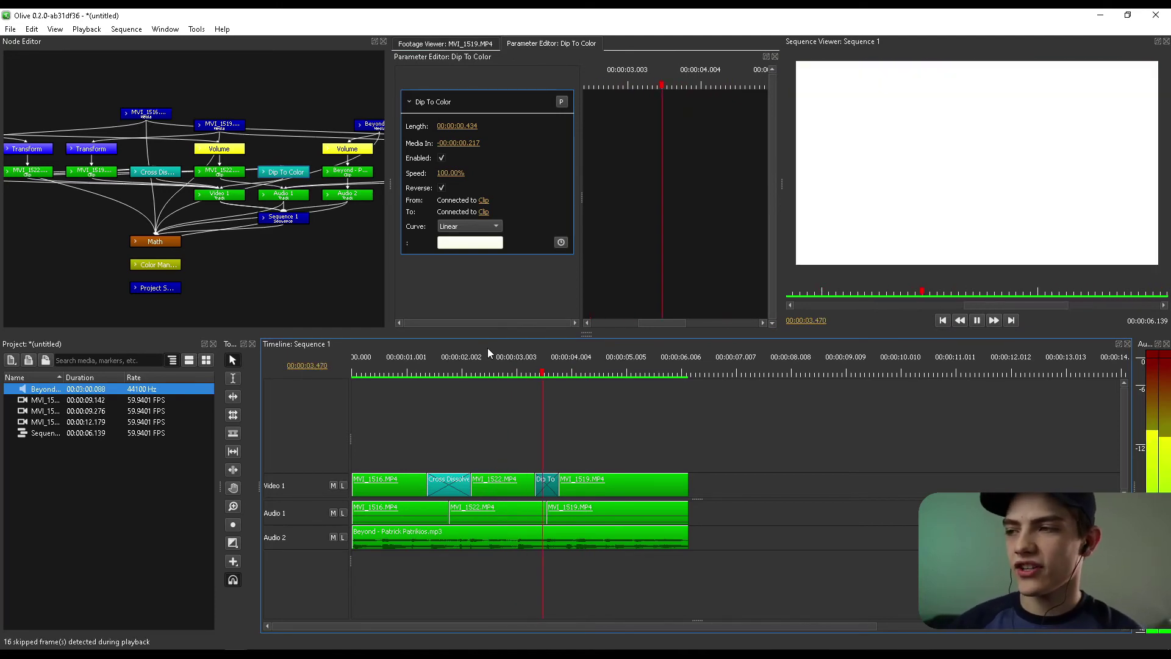
pyautogui.click(488, 352)
# Return the playhead to 00:00:00.000 and play Sequence 1 from the dandelion clip.
pyautogui.click(355, 373)
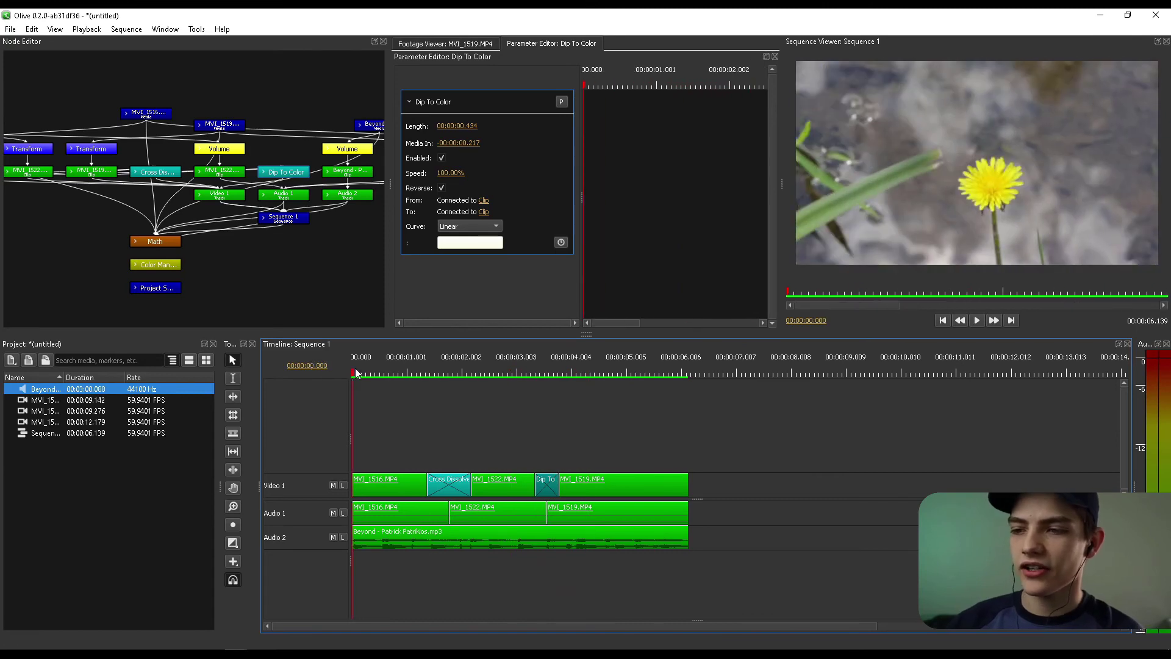
pyautogui.moveTo(387, 375); pyautogui.dragTo(313, 379)
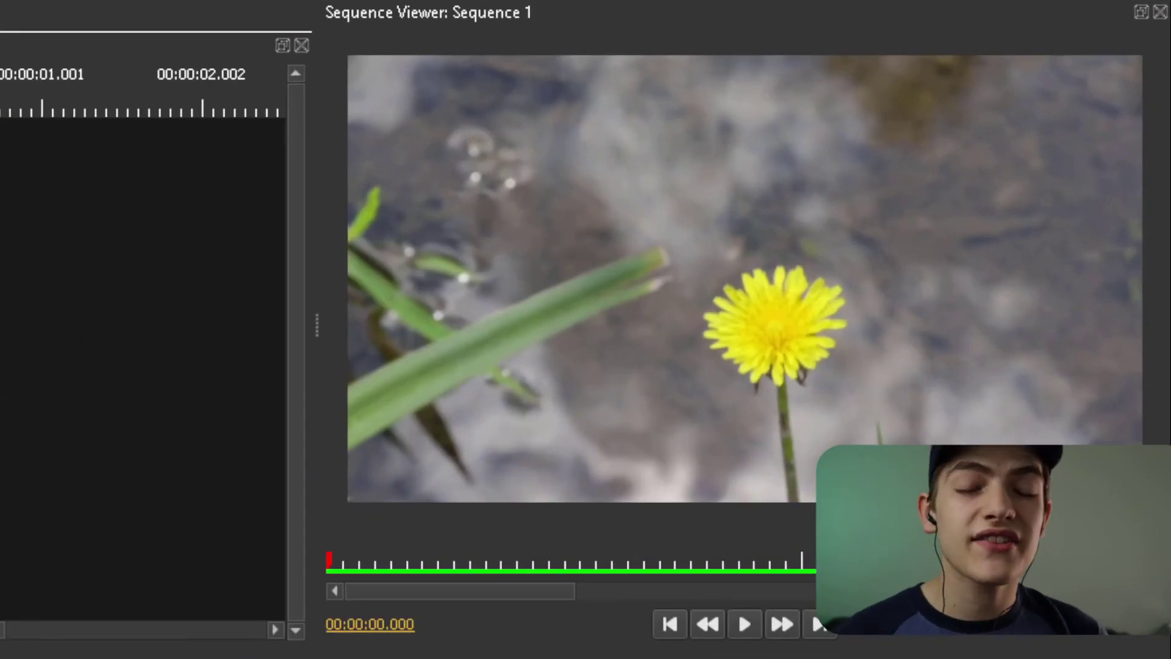
pyautogui.press('space')
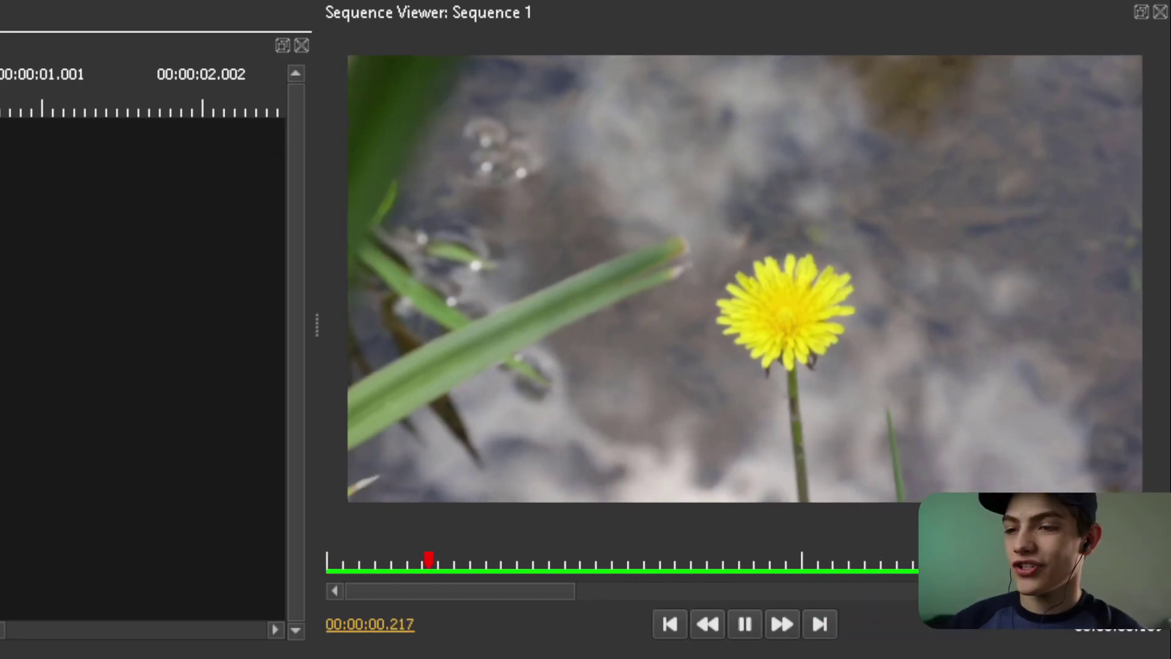